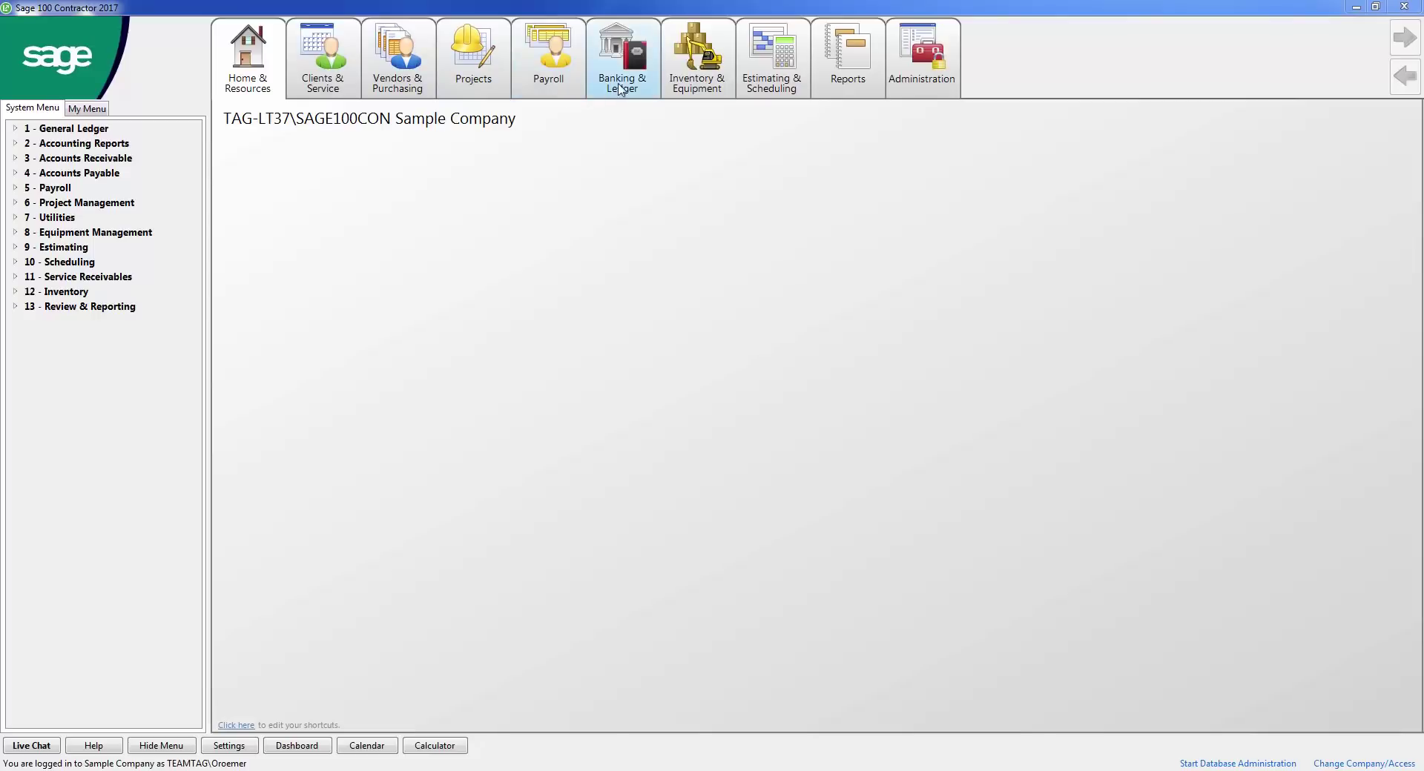
# Step: Show the Projects process map and open the company dashboard with cash, aging and income figures
pyautogui.click(470, 80)
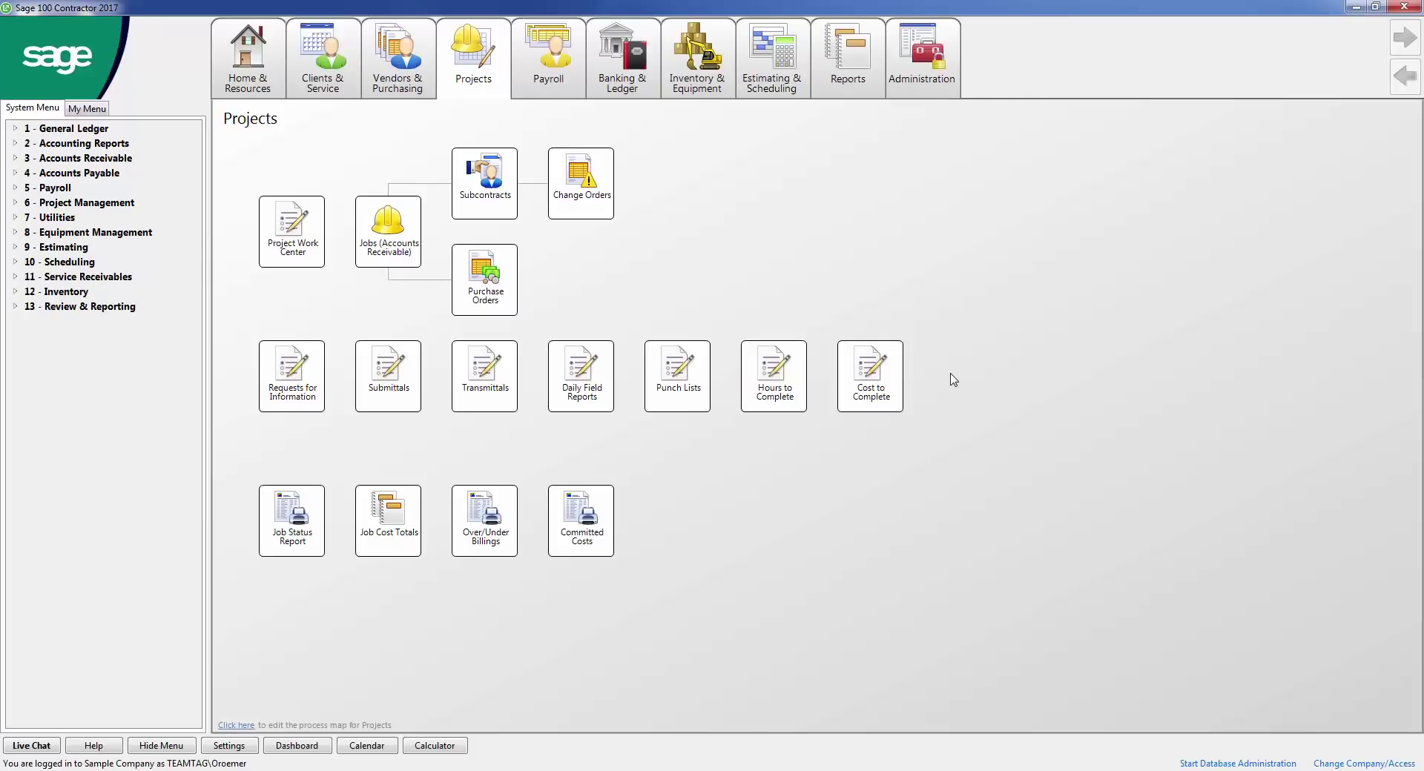
pyautogui.click(296, 746)
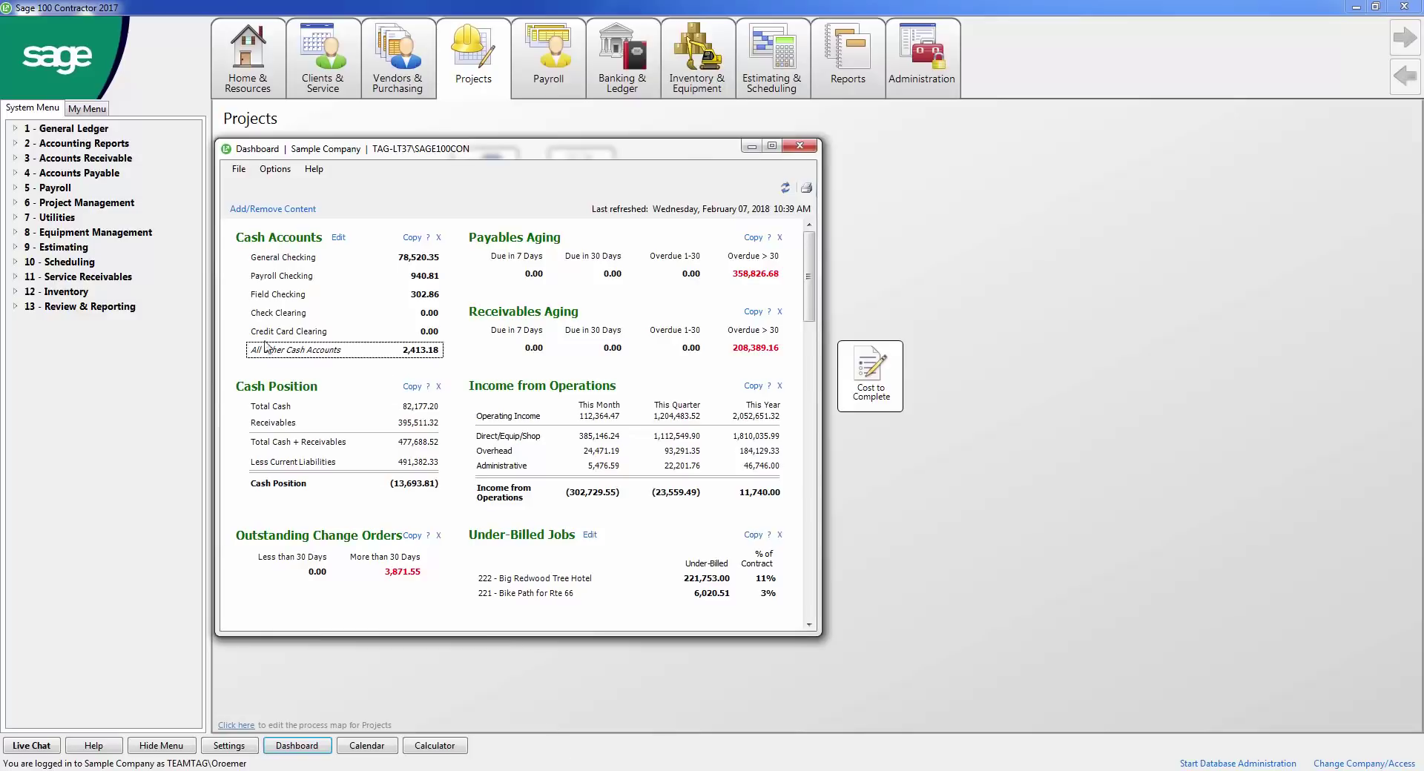
# Step: Review the dashboard's Add/Remove Content options, then close the dashboard
pyautogui.click(287, 213)
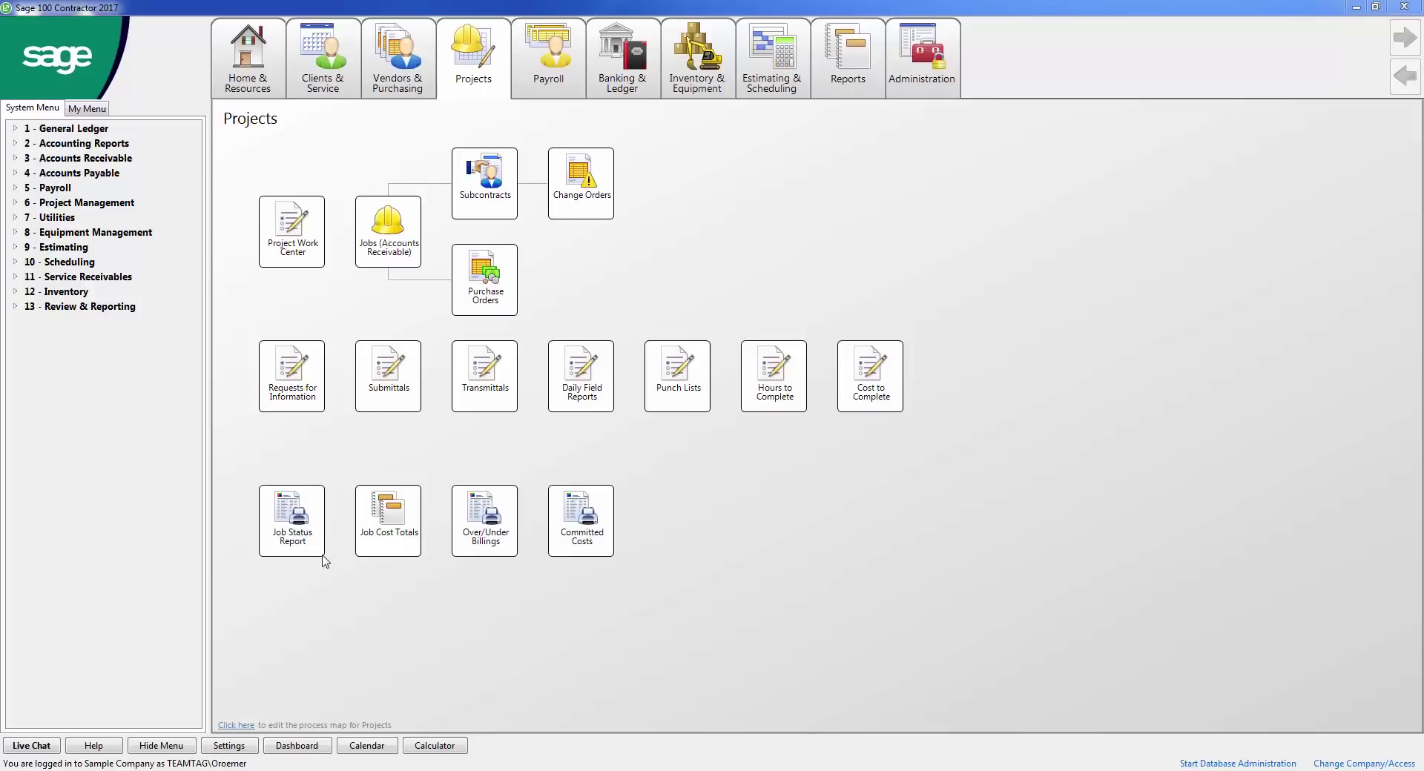
# Step: Schedule the Job Status Report to print daily at 05:00 am and save the schedule
pyautogui.click(296, 524)
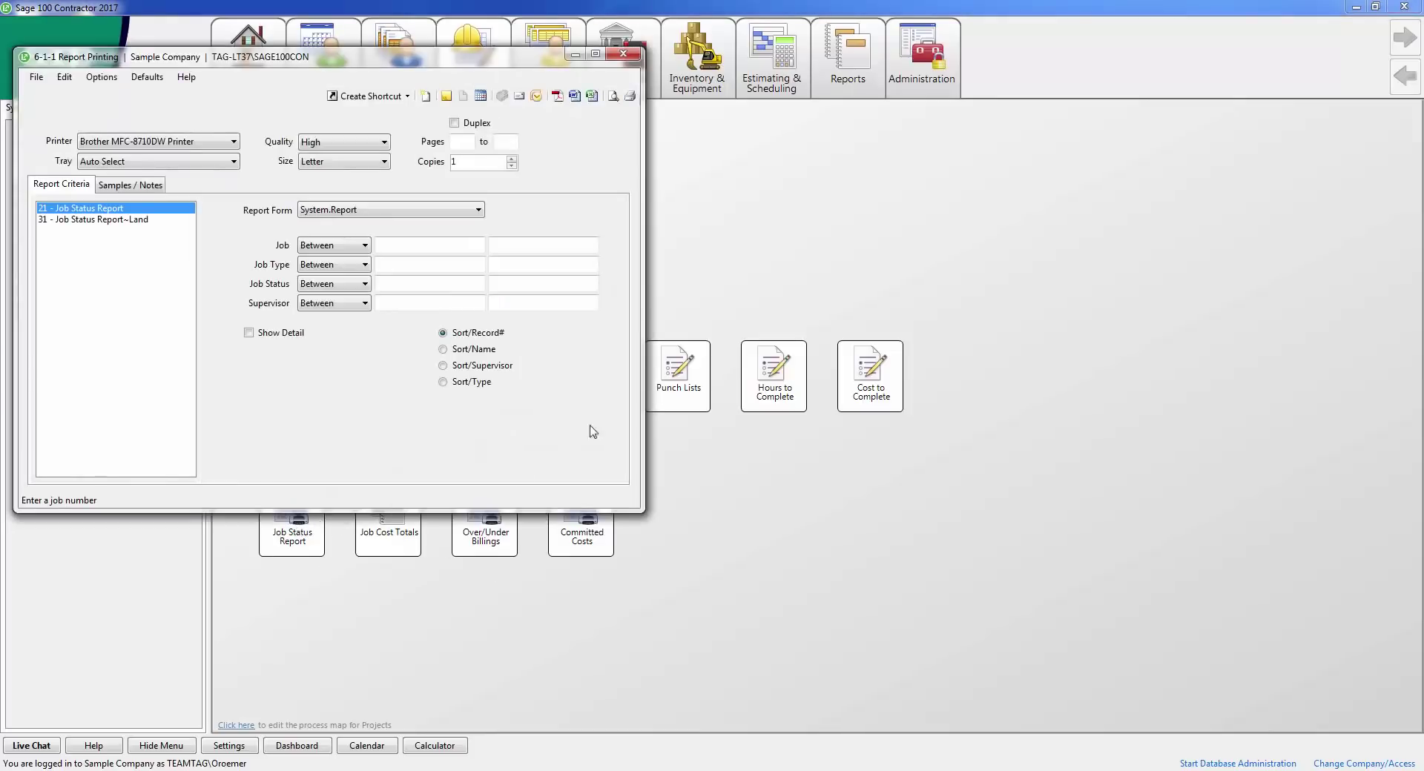
pyautogui.click(481, 96)
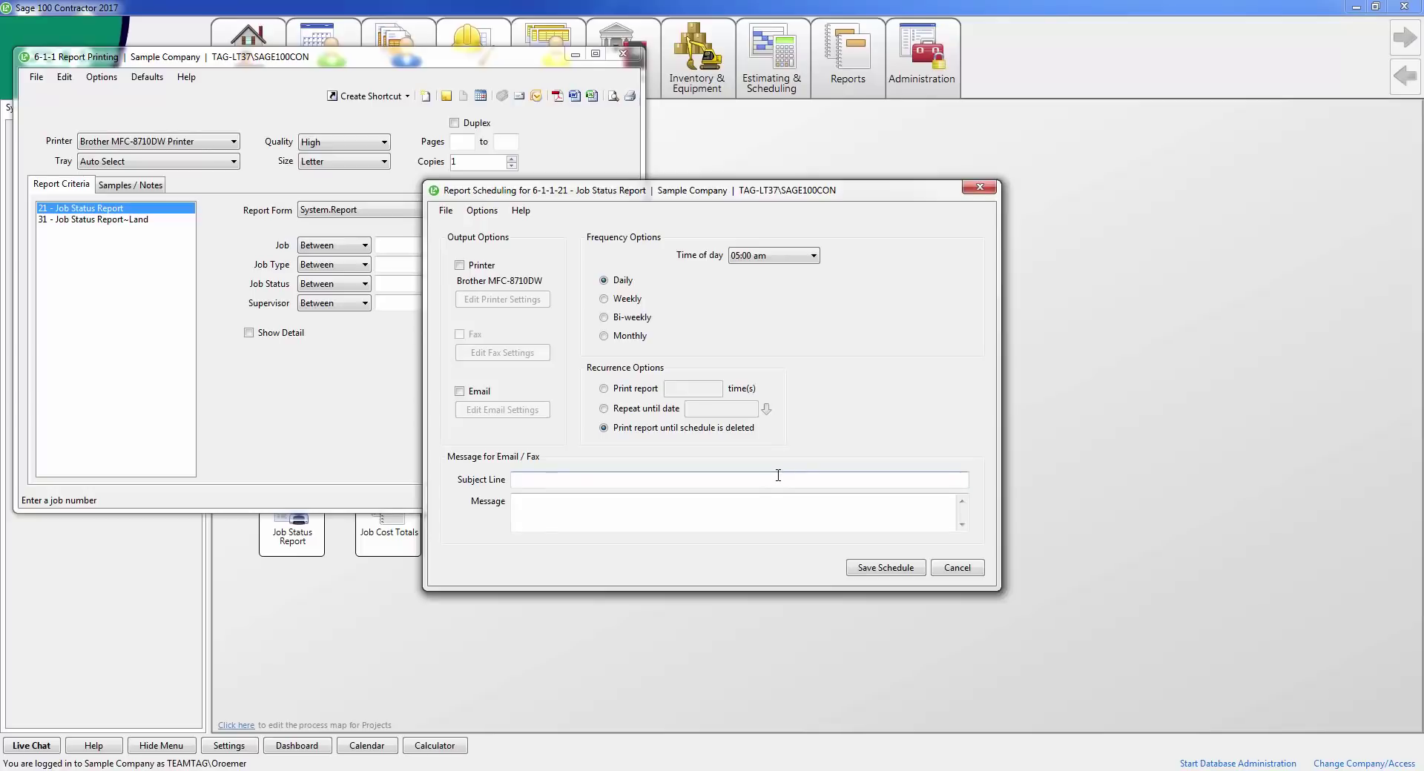
pyautogui.click(901, 575)
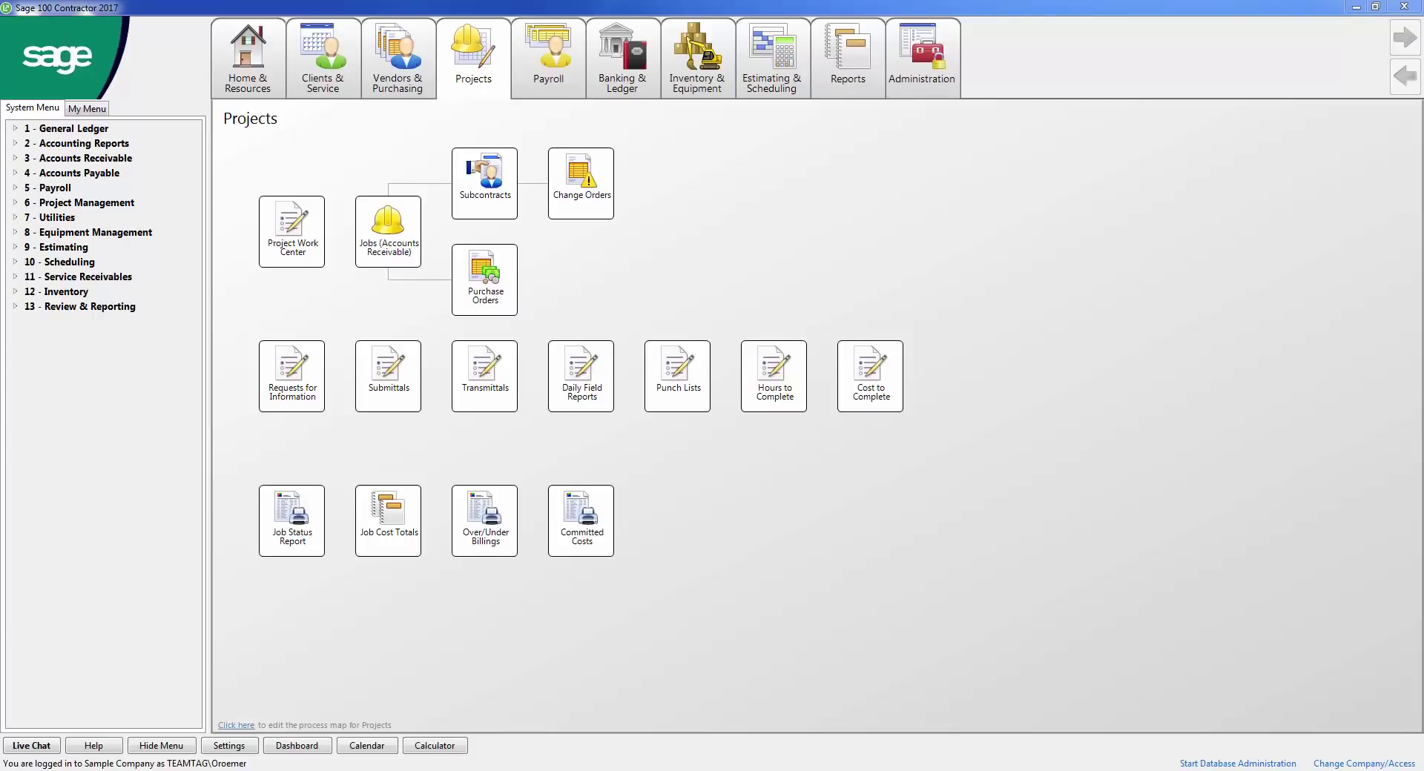
# Step: Open the takeoff for job 186 - Williams Post Office from the Estimating & Scheduling takeoff list
pyautogui.click(771, 59)
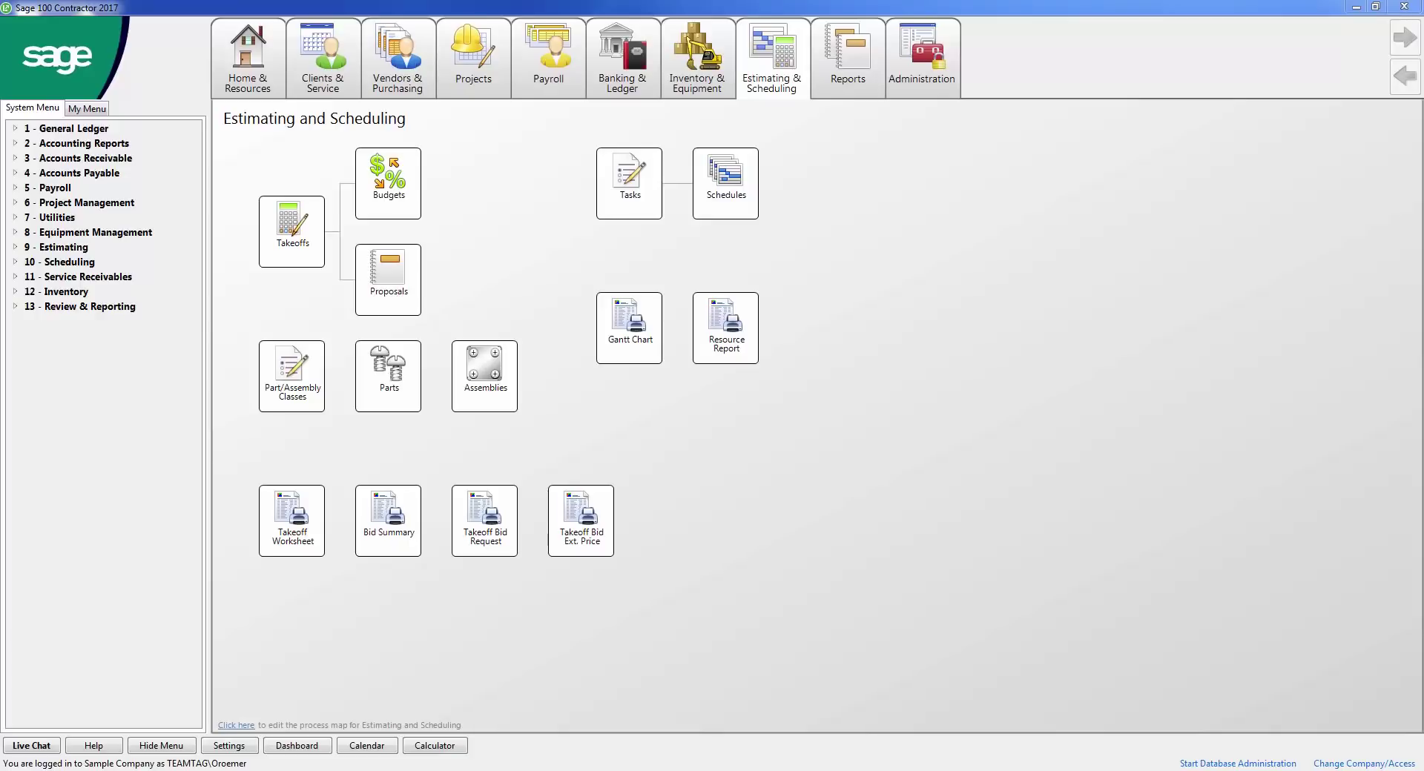
pyautogui.click(279, 230)
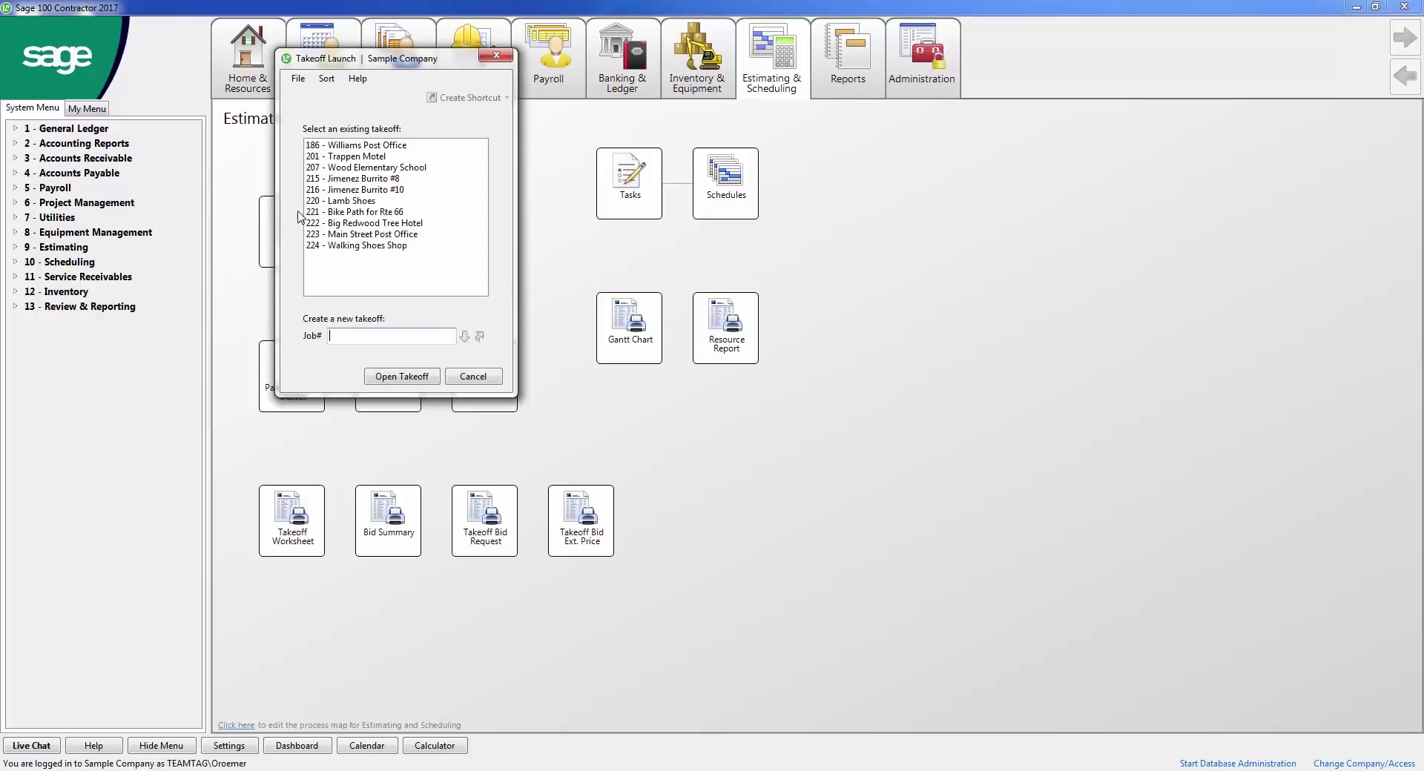
pyautogui.doubleClick(365, 145)
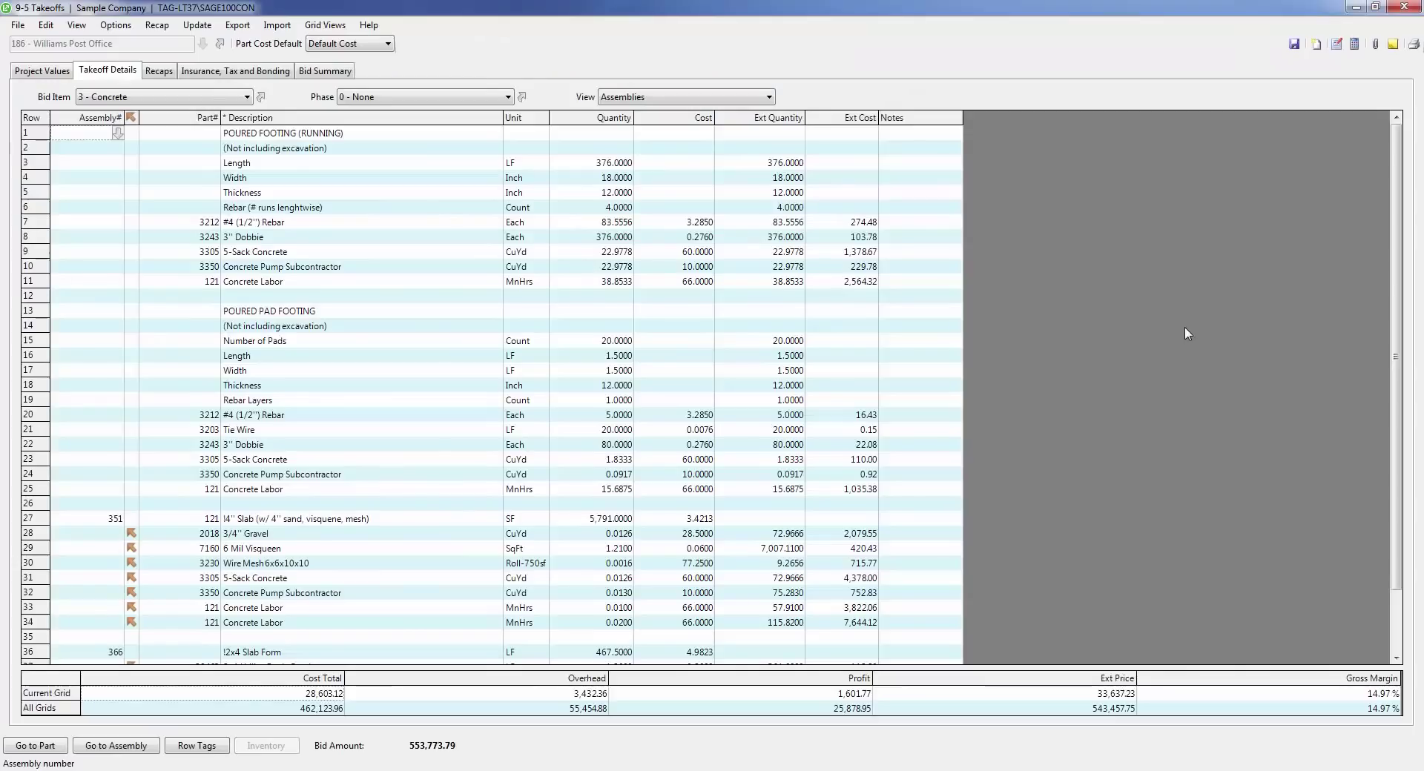
# Step: Browse the takeoff Export menu's submenus and close it without exporting anything
pyautogui.click(229, 28)
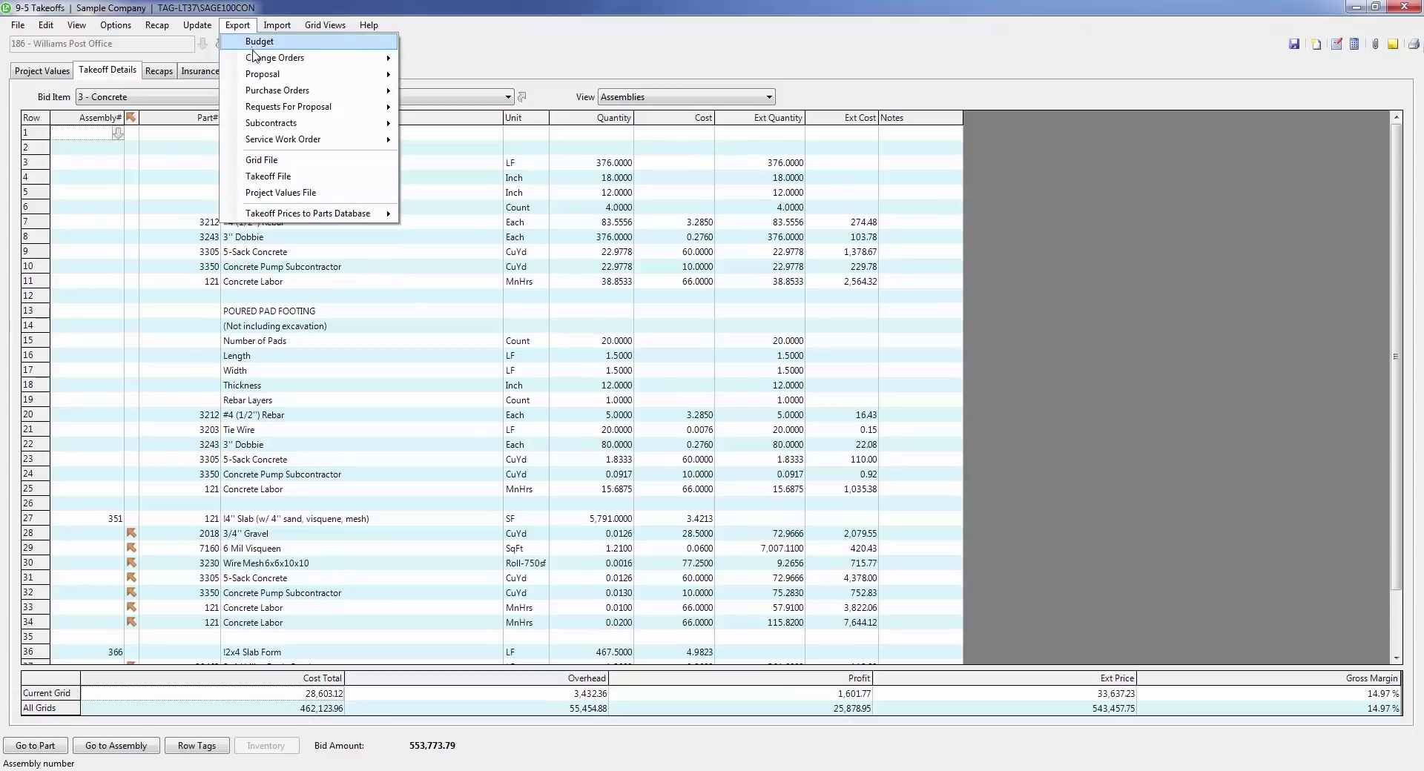
pyautogui.moveTo(273, 78)
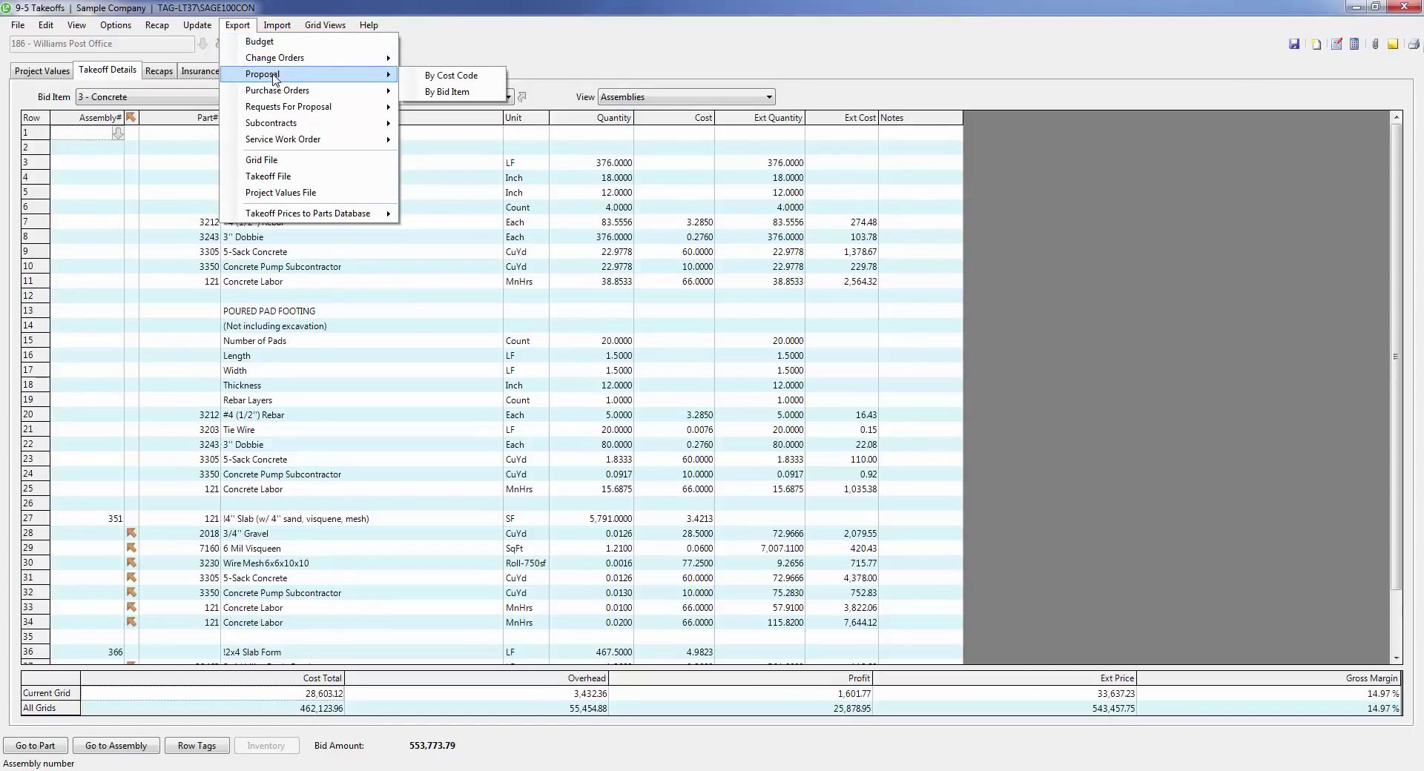
pyautogui.moveTo(347, 111)
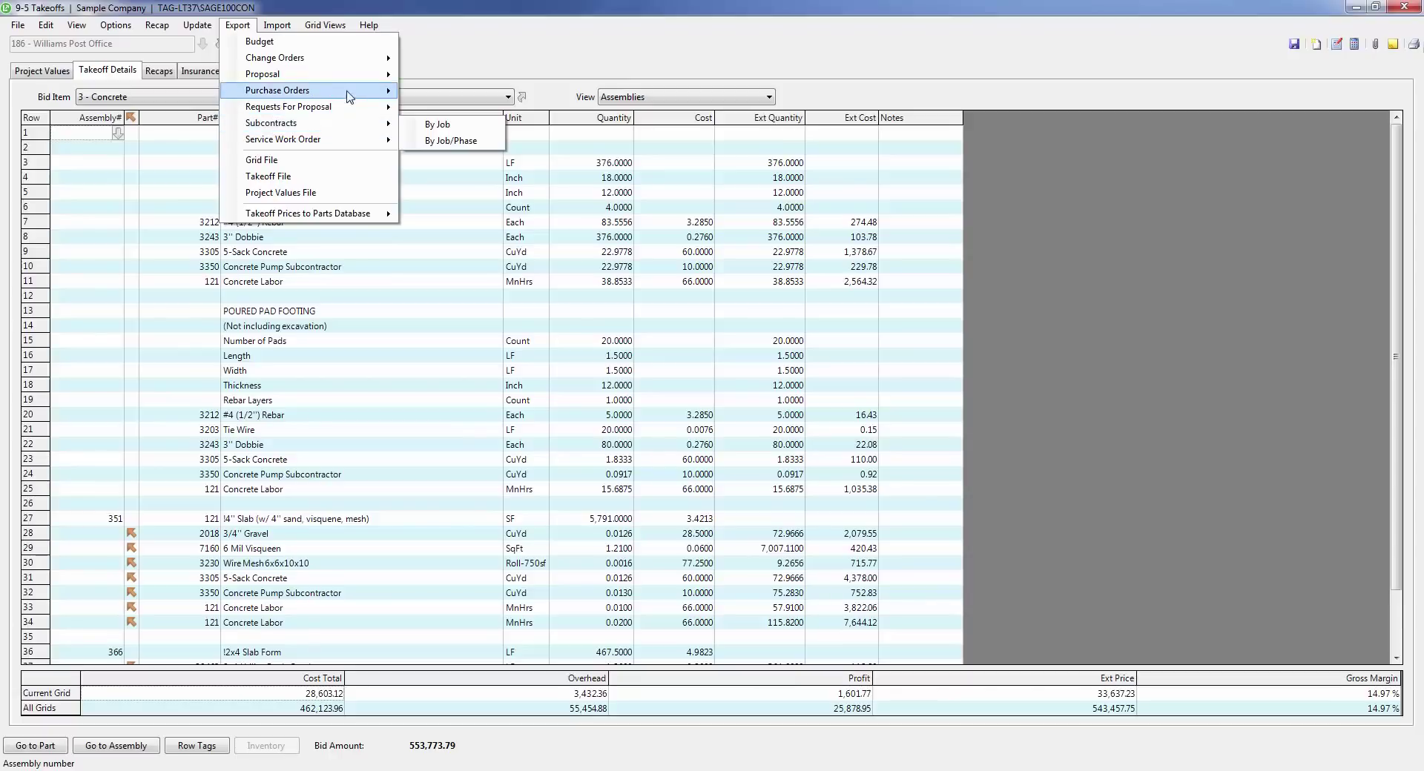
pyautogui.moveTo(358, 65)
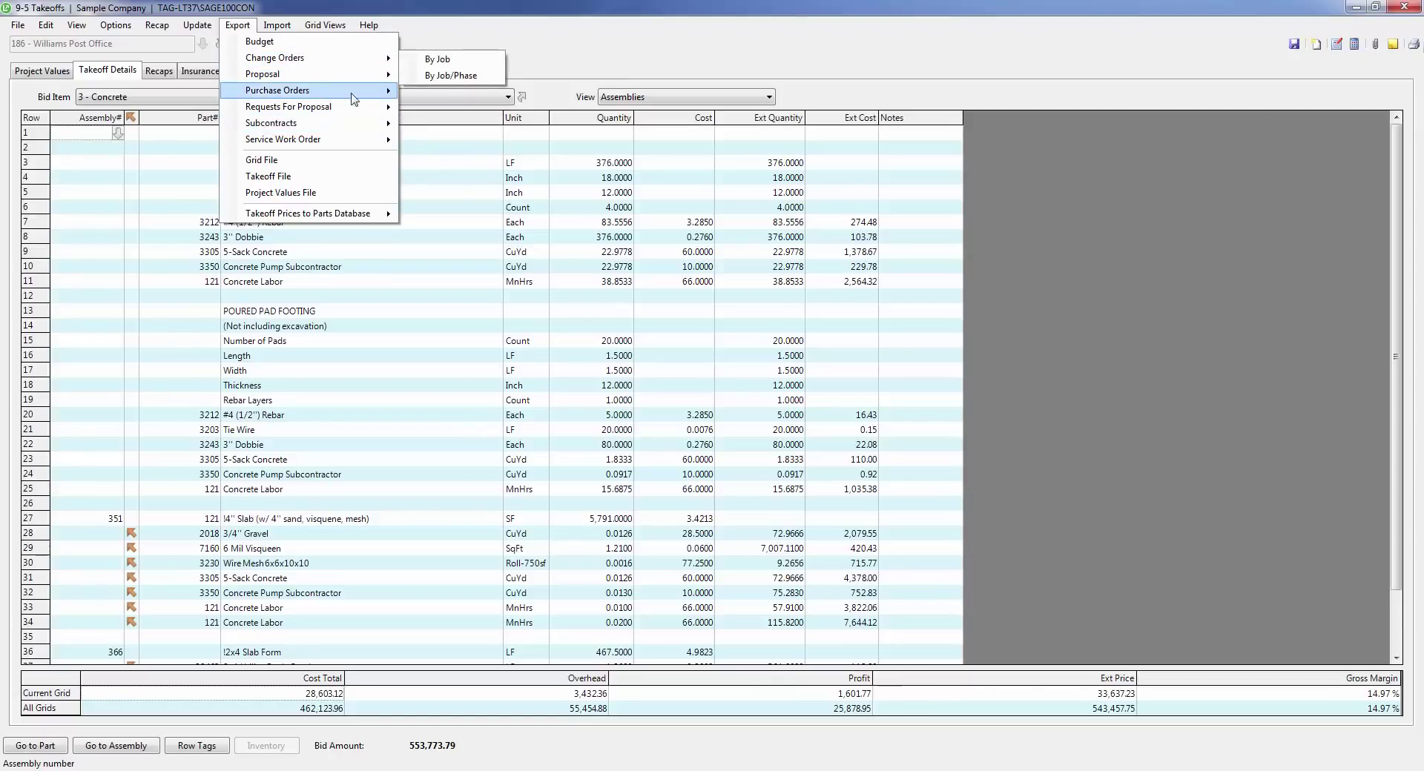
pyautogui.moveTo(354, 146)
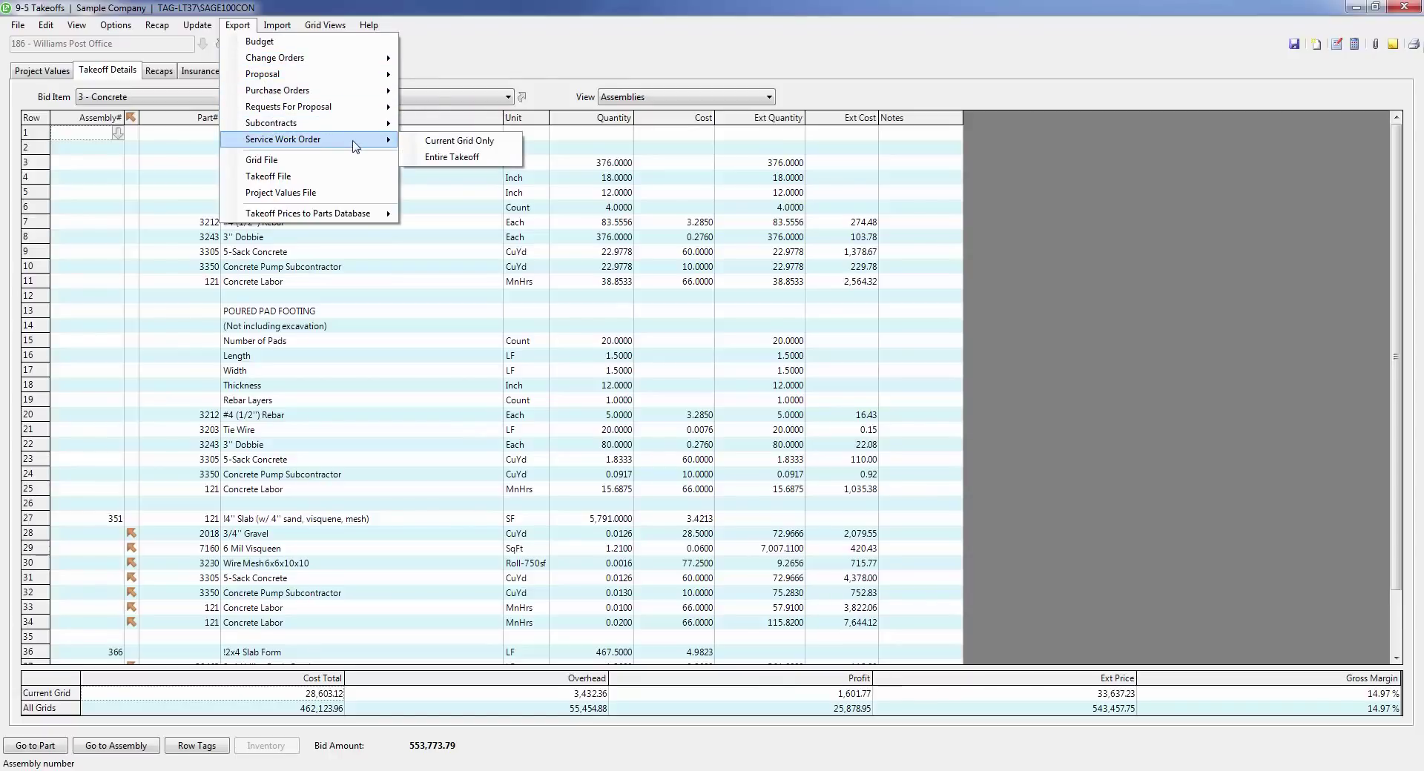
pyautogui.click(585, 121)
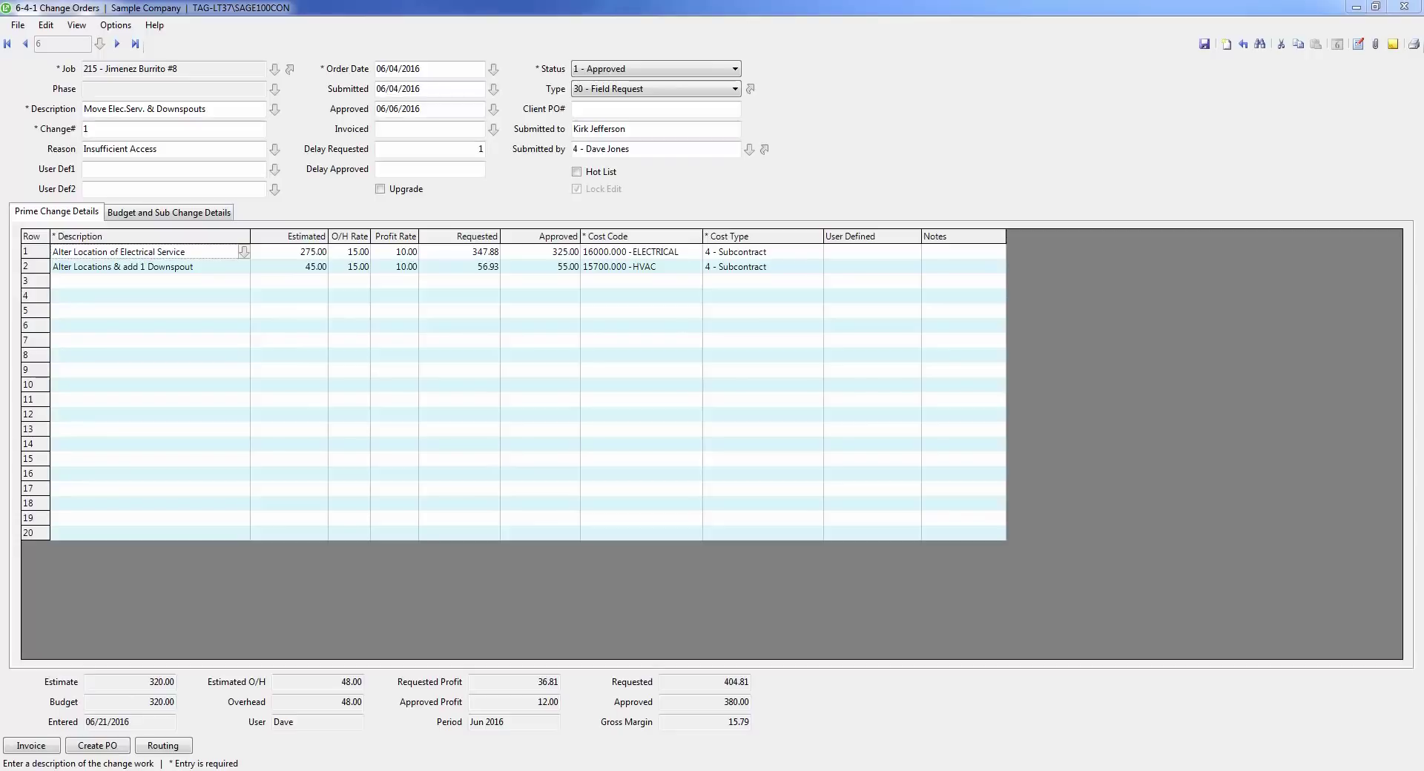
# Step: Keep change order 1 at status 1 - Approved and view its budget and subcontract change details
pyautogui.click(729, 72)
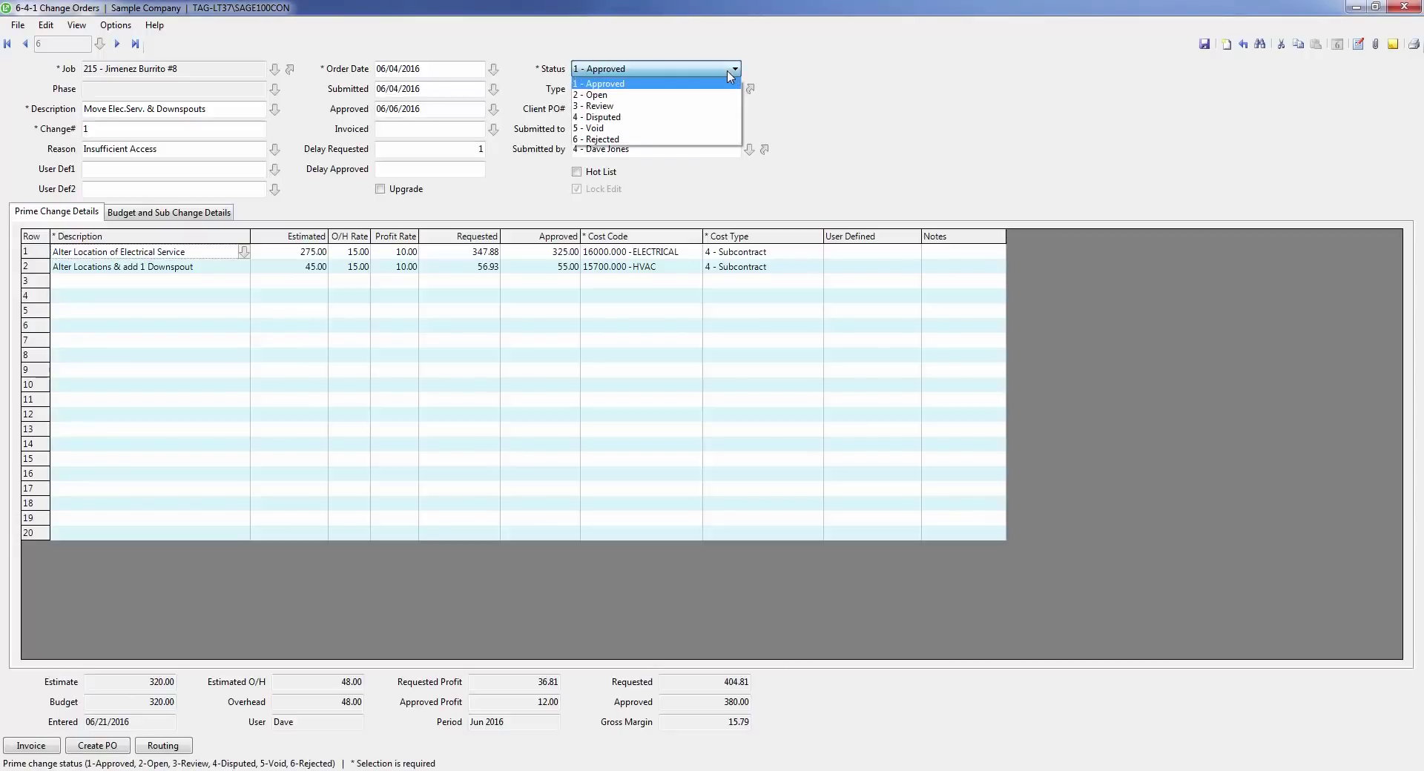
pyautogui.click(510, 141)
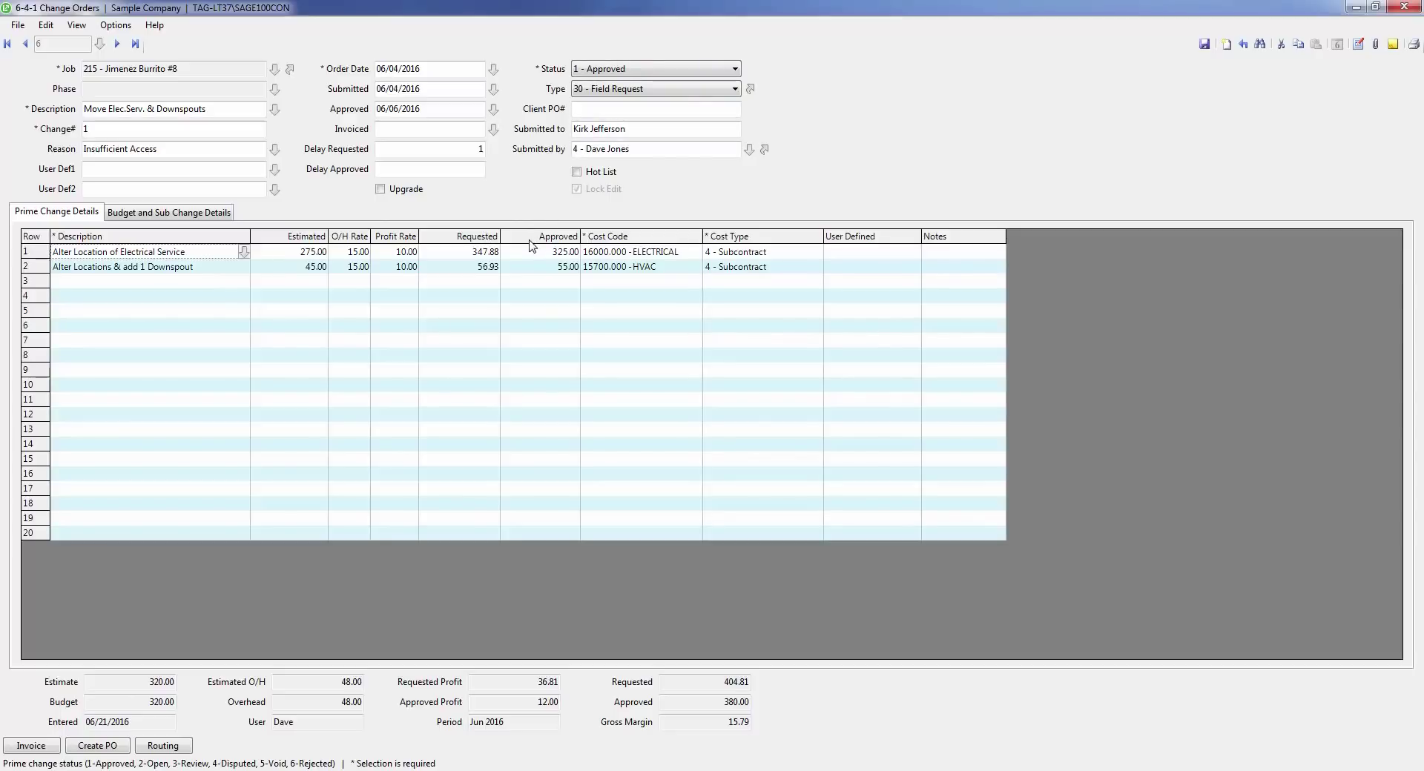
pyautogui.click(152, 214)
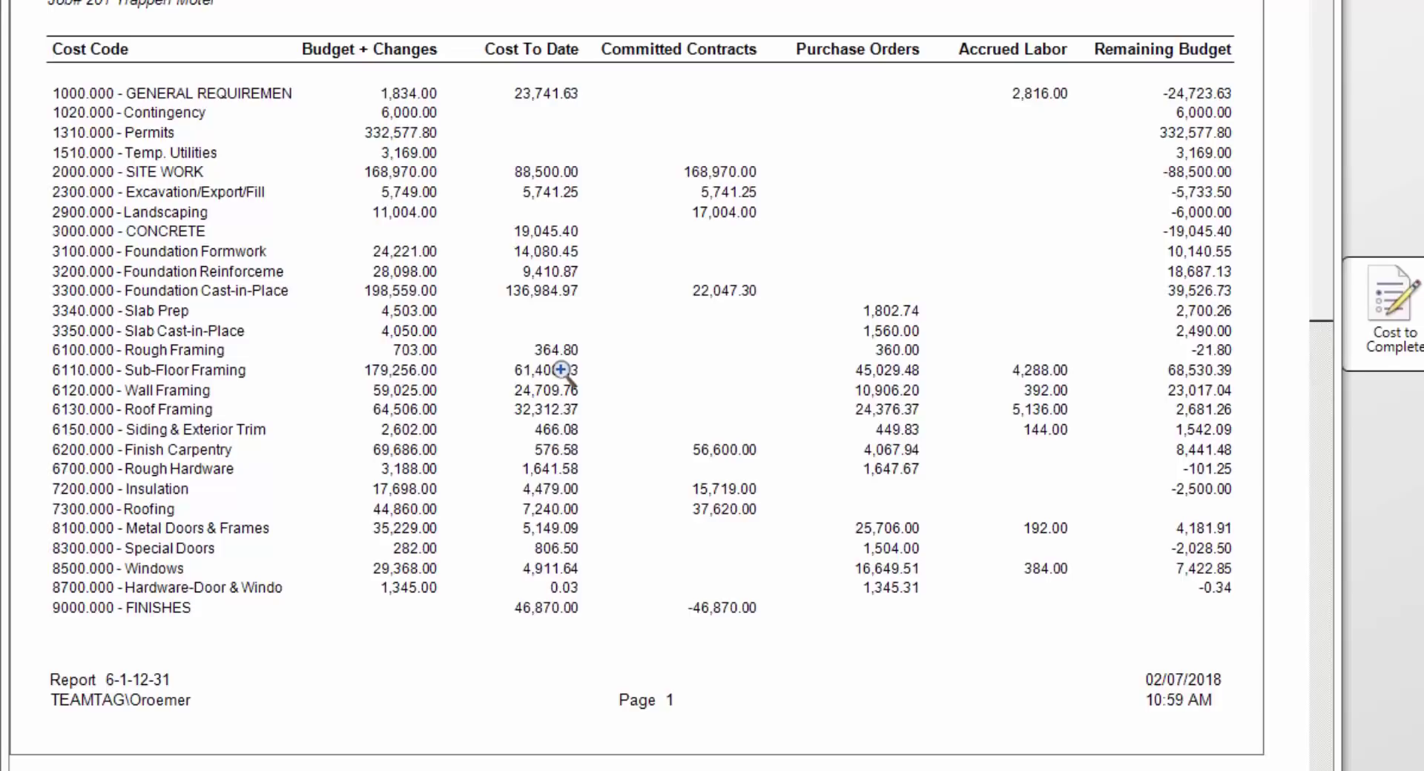
# Step: Drill into Sub-Floor Framing cost code 6110, open job cost record 436 and trace its payroll source
pyautogui.doubleClick(561, 369)
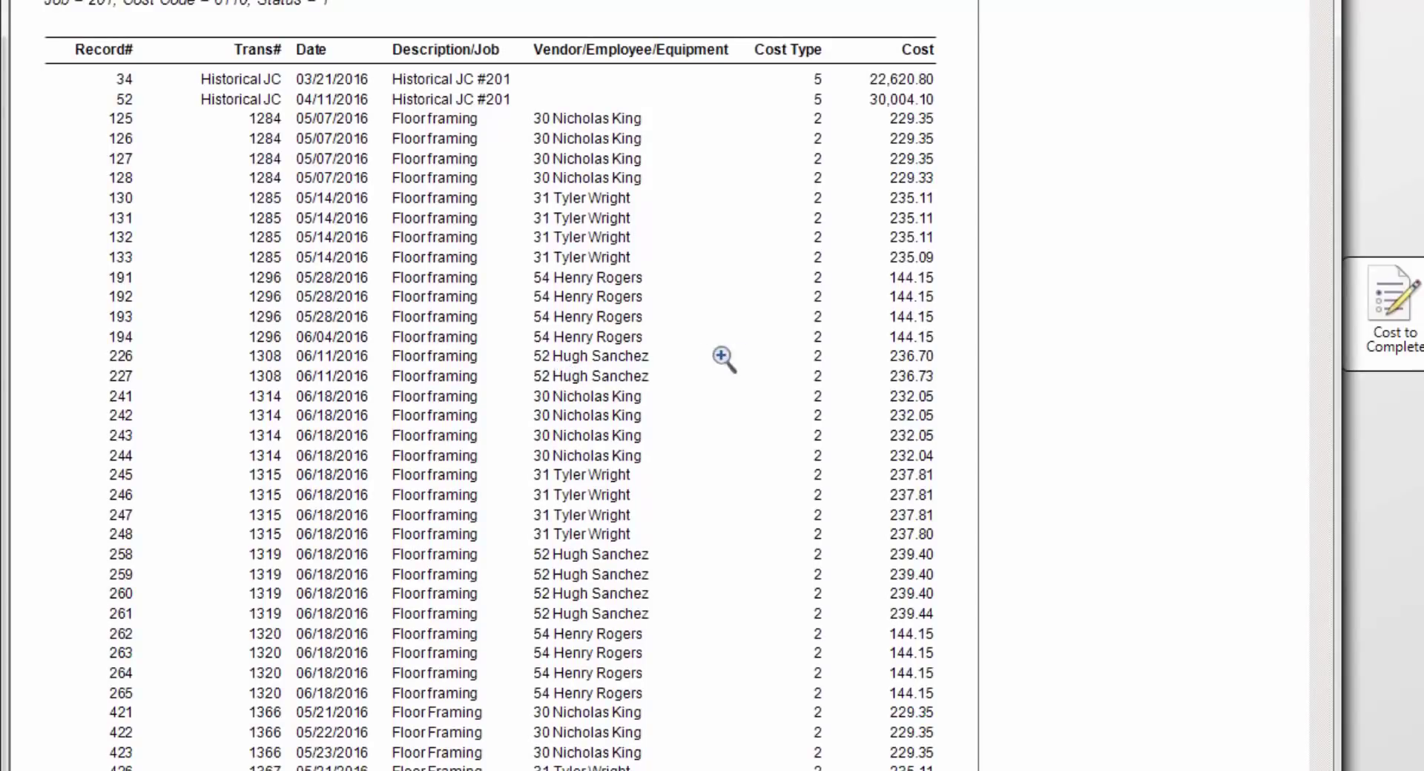
pyautogui.scroll(-5, 792, 359)
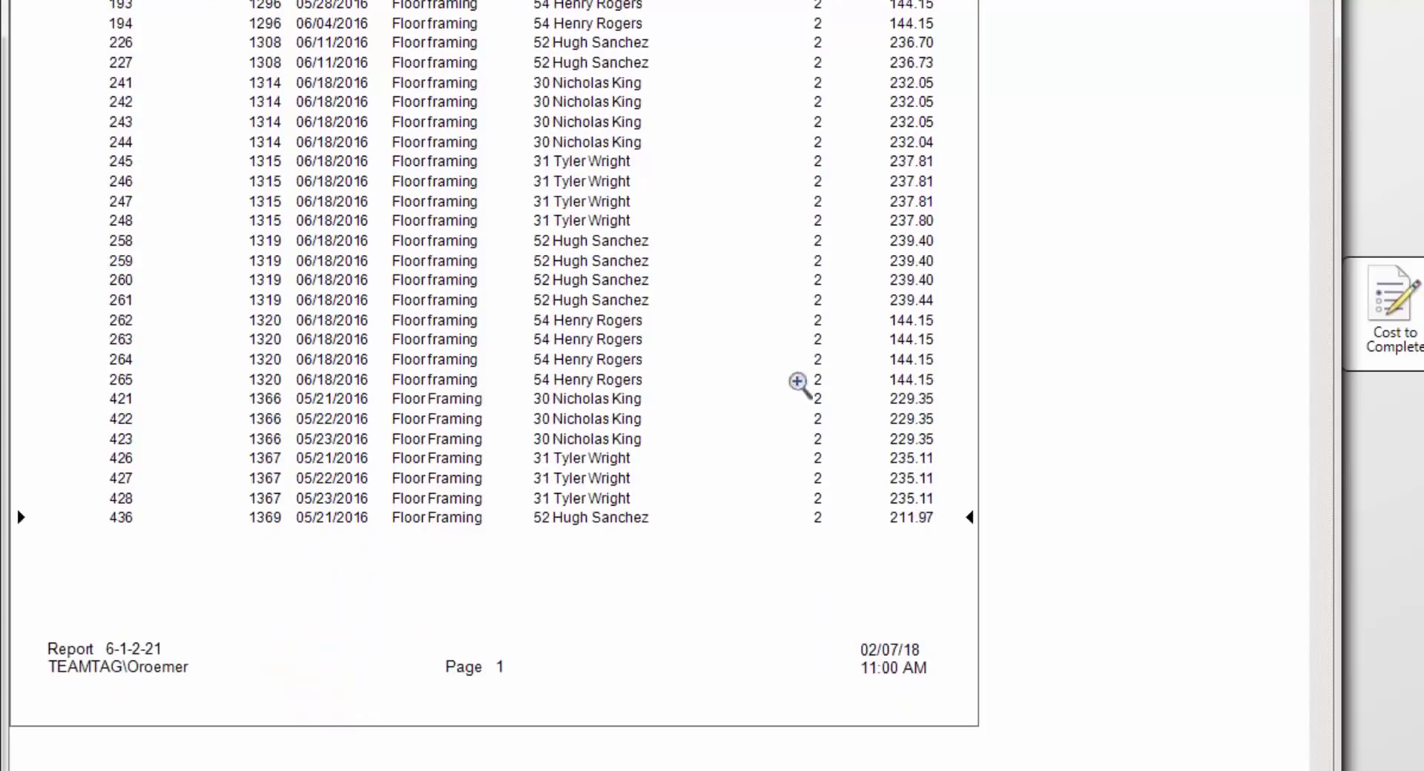
pyautogui.doubleClick(919, 518)
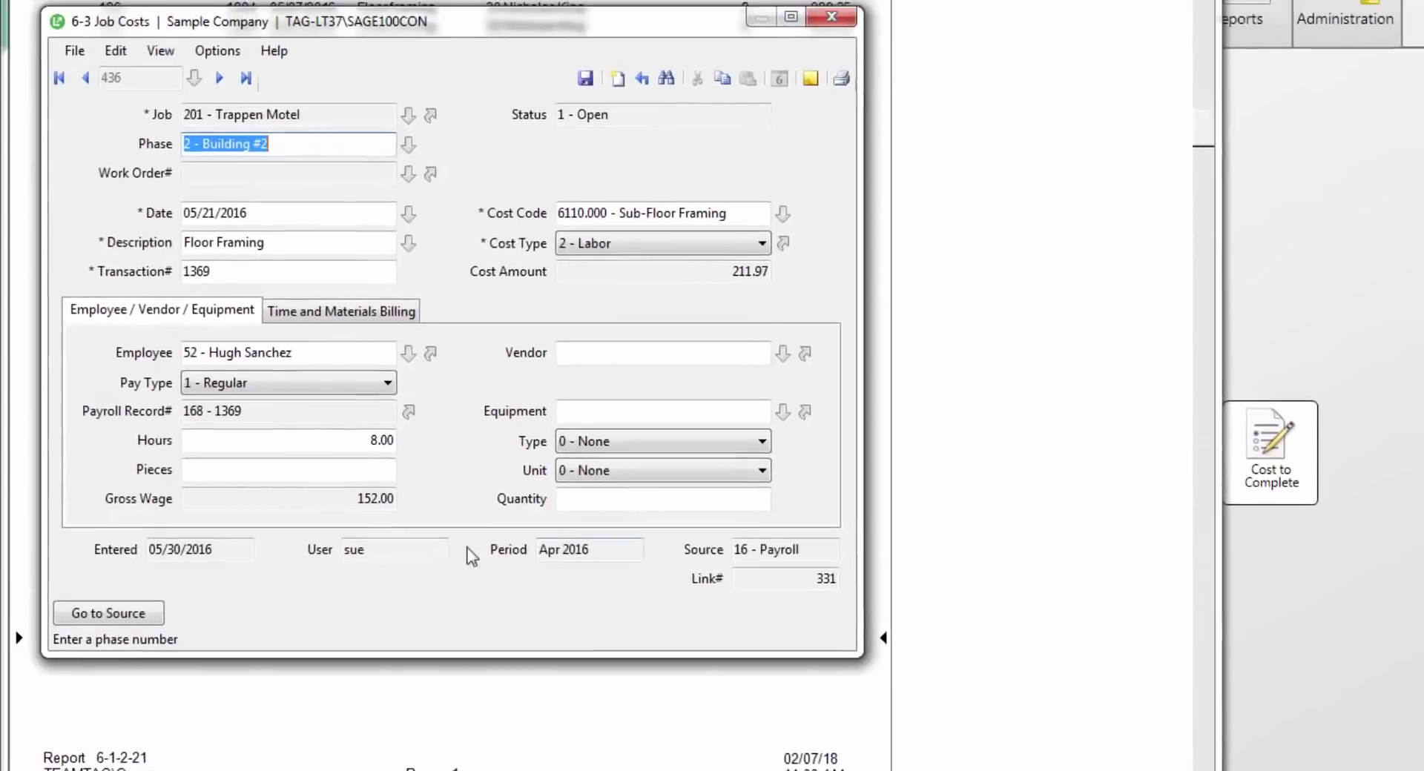
pyautogui.click(99, 617)
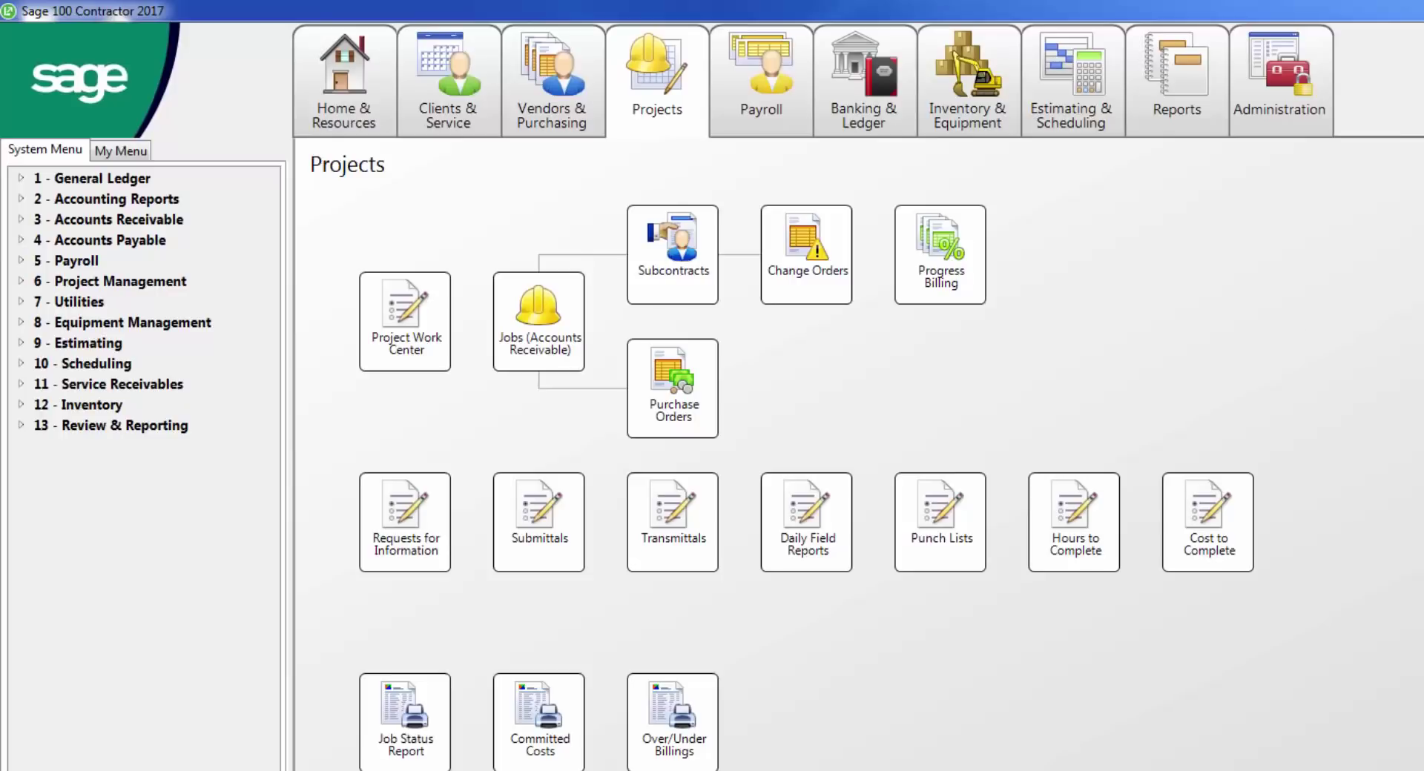
# Step: Preview the 21 - Progress Billing by Cost Code report for application 5 of job 186
pyautogui.click(967, 273)
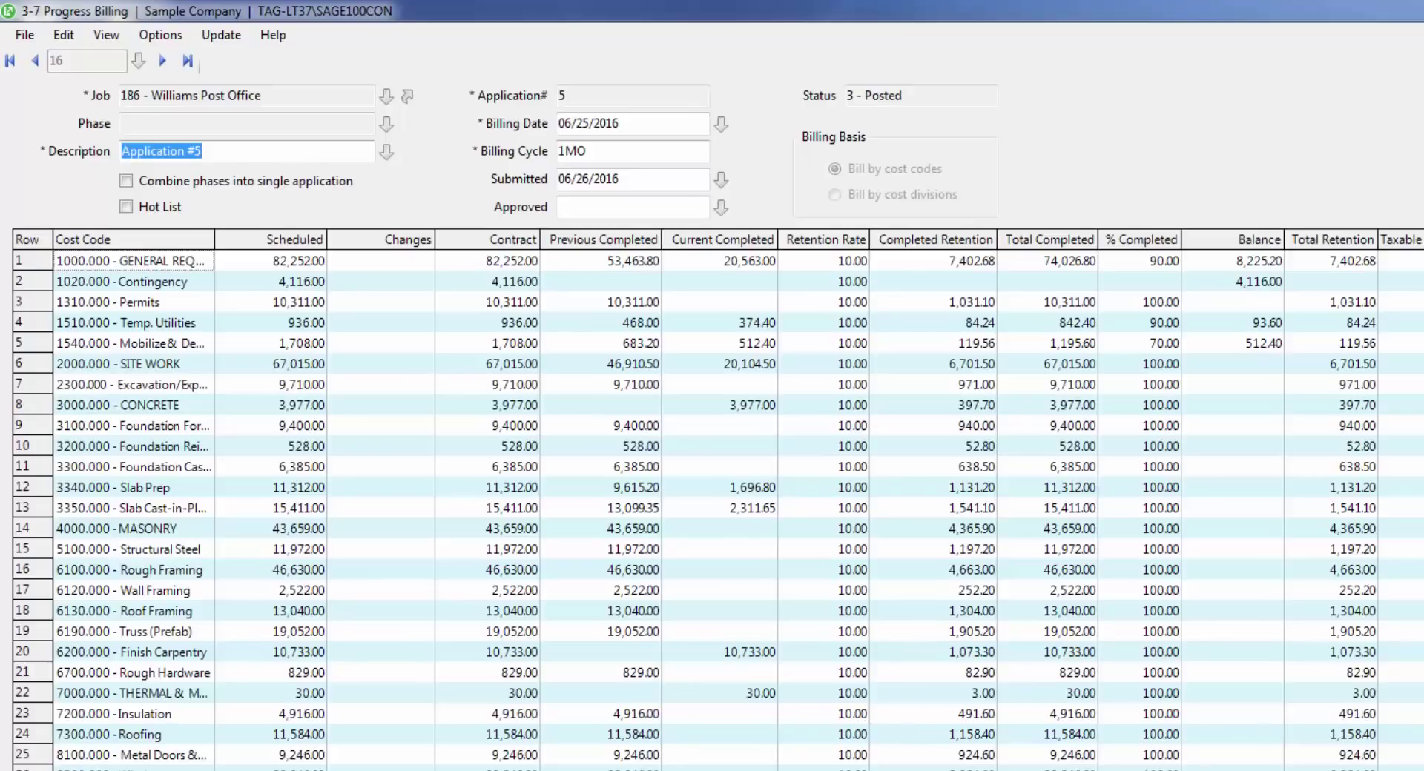
pyautogui.hotkey('ctrl', 'p')
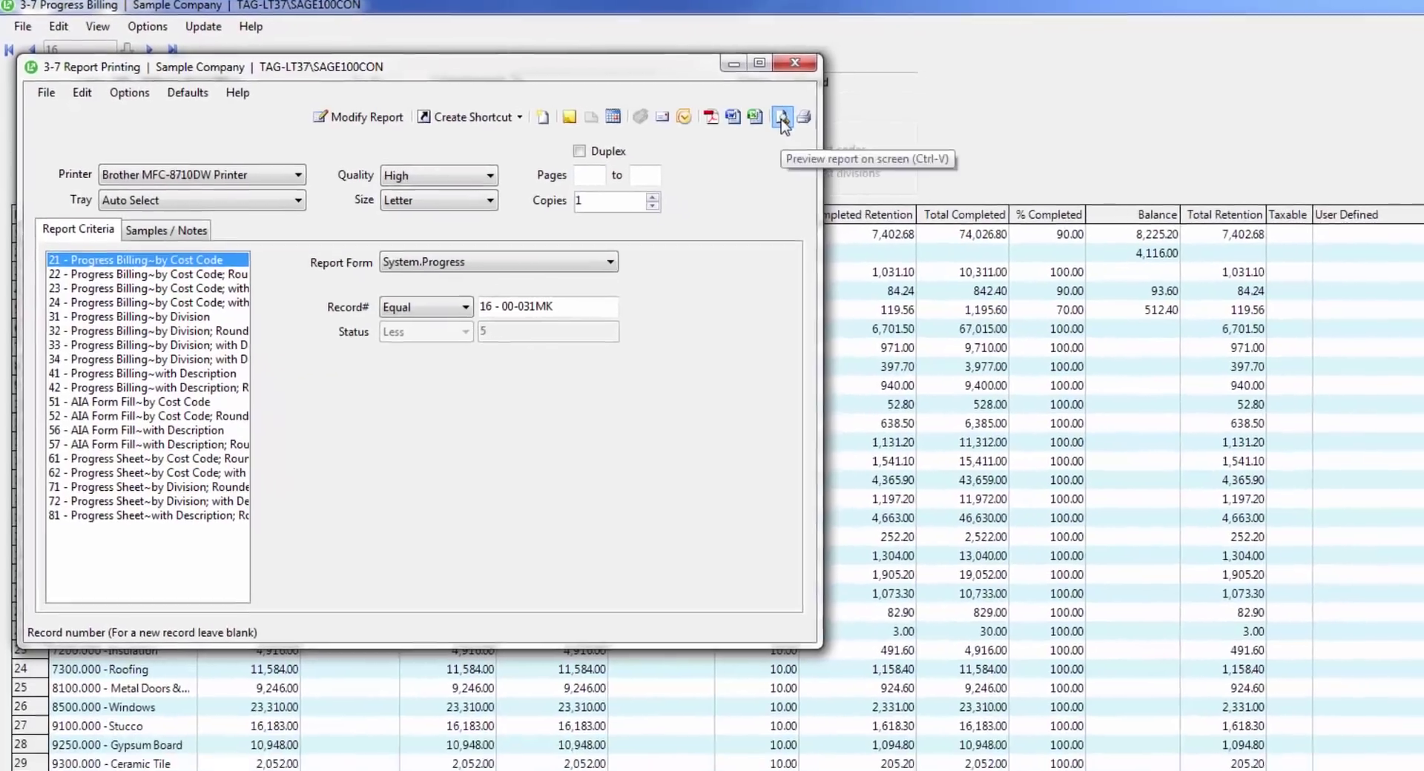
pyautogui.click(852, 132)
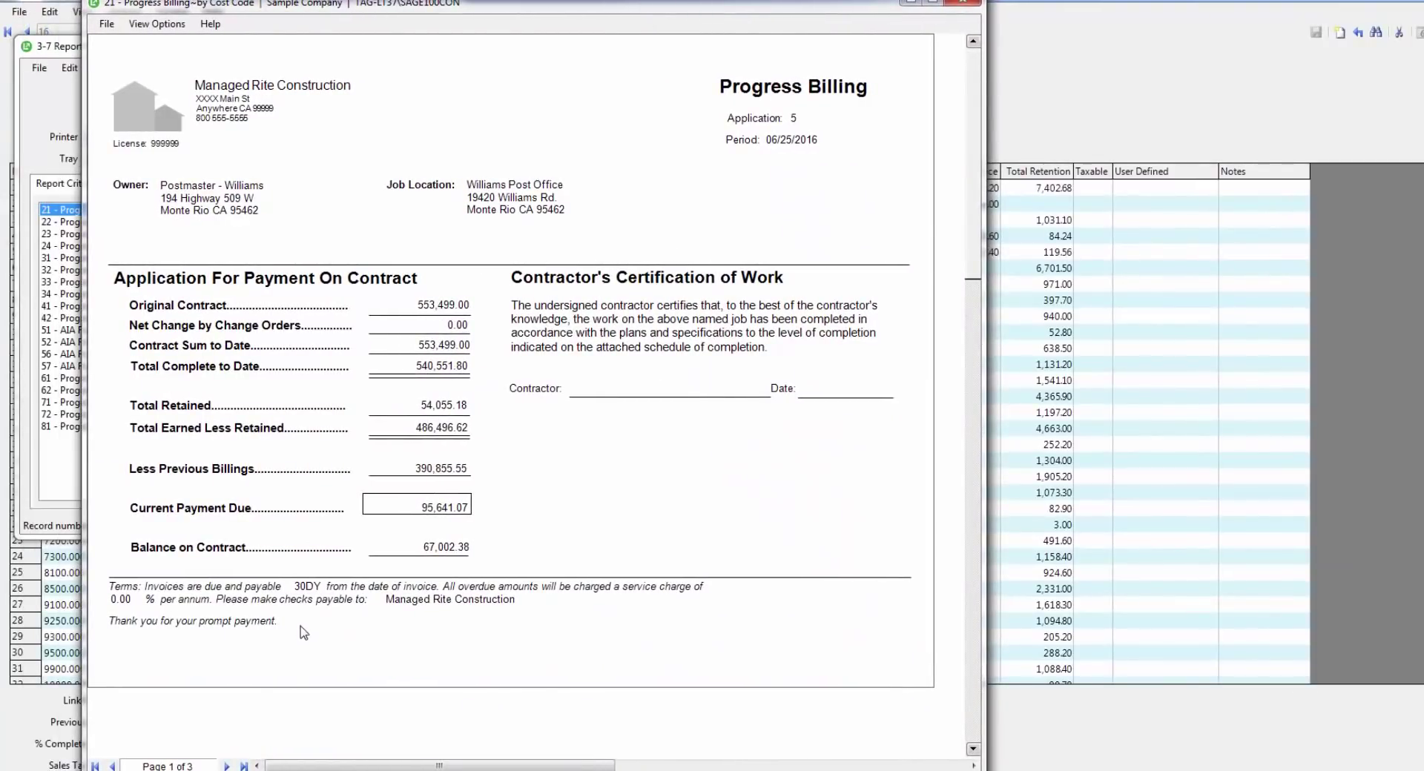
# Step: Move to the next page of the progress billing preview
pyautogui.click(226, 766)
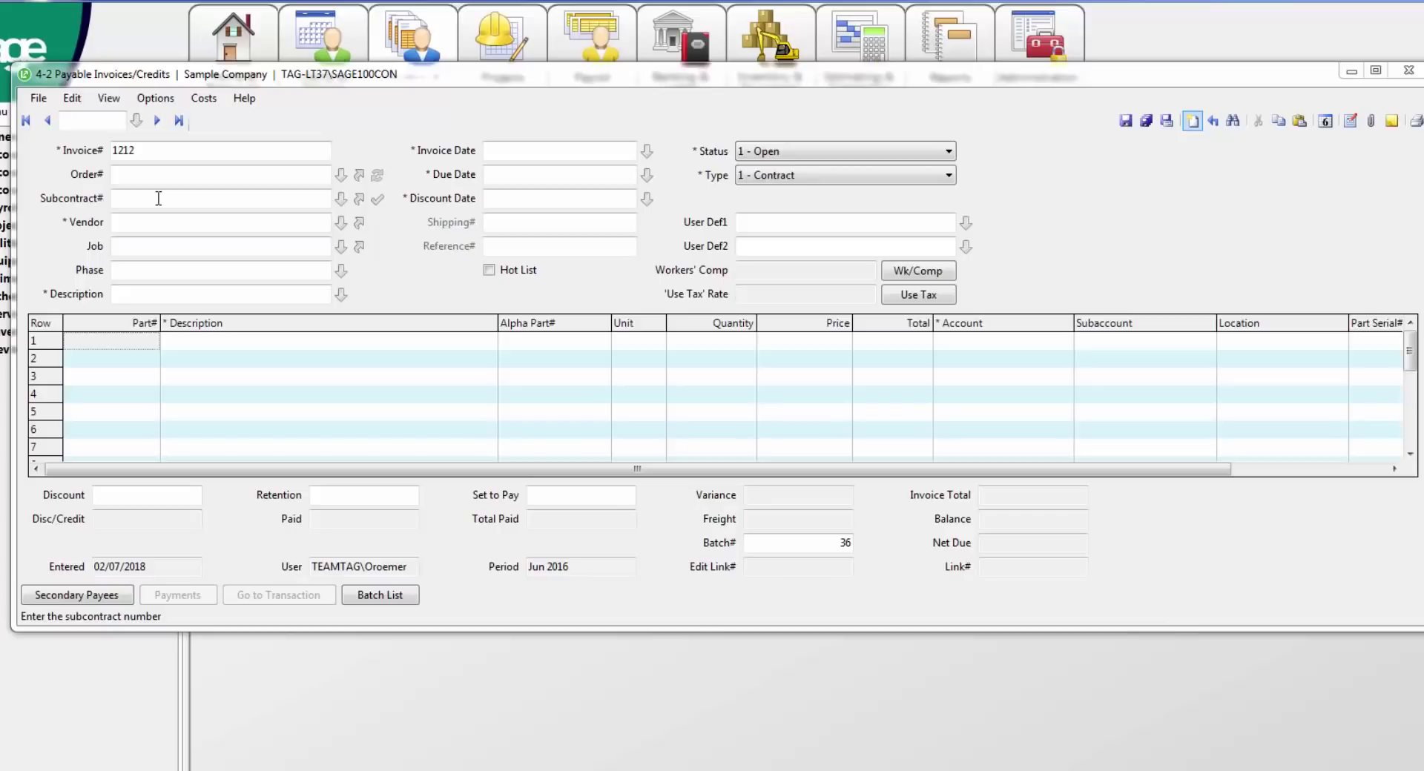
# Step: Link invoice 1212 to subcontract 921 for Finish Landscaping, dismissing the expired certificates warning
pyautogui.click(158, 198)
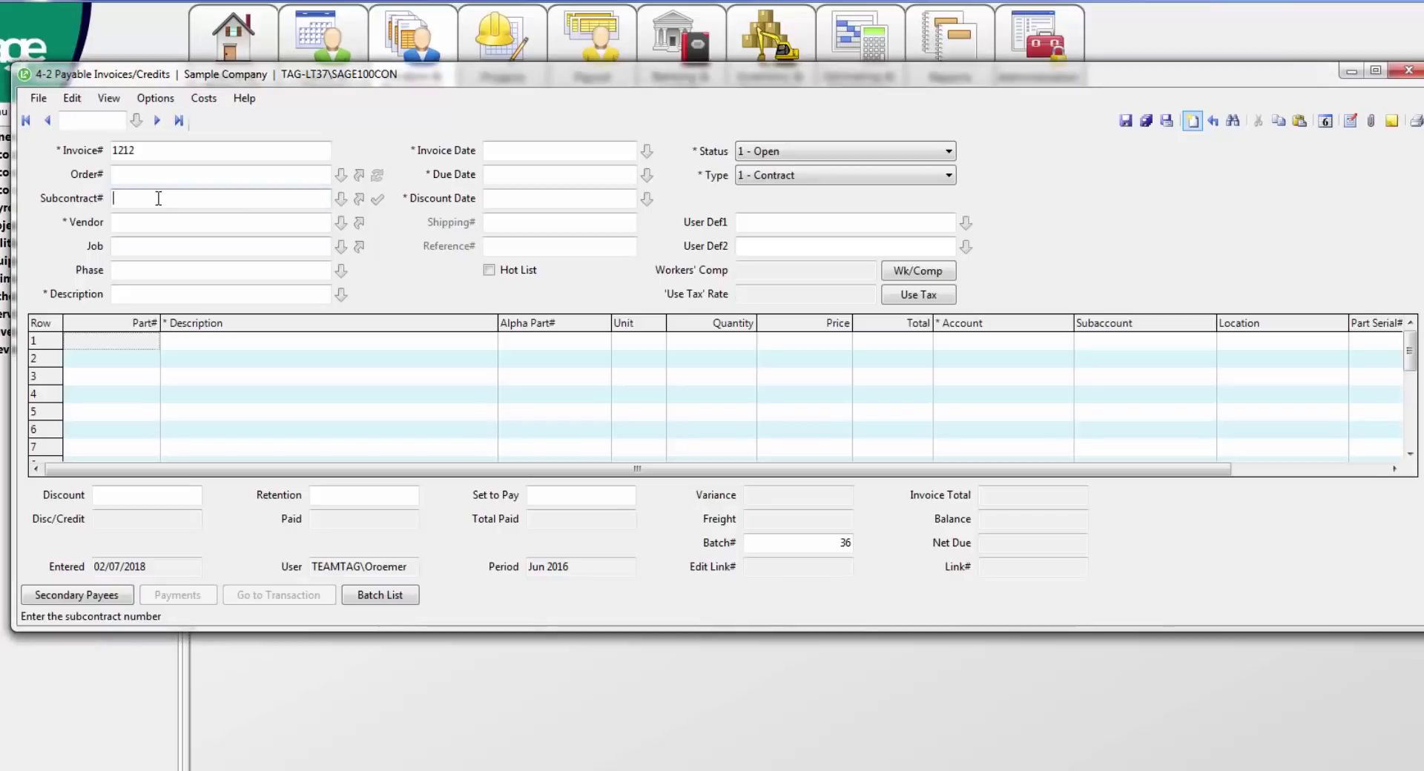
pyautogui.click(342, 198)
pyautogui.doubleClick(497, 474)
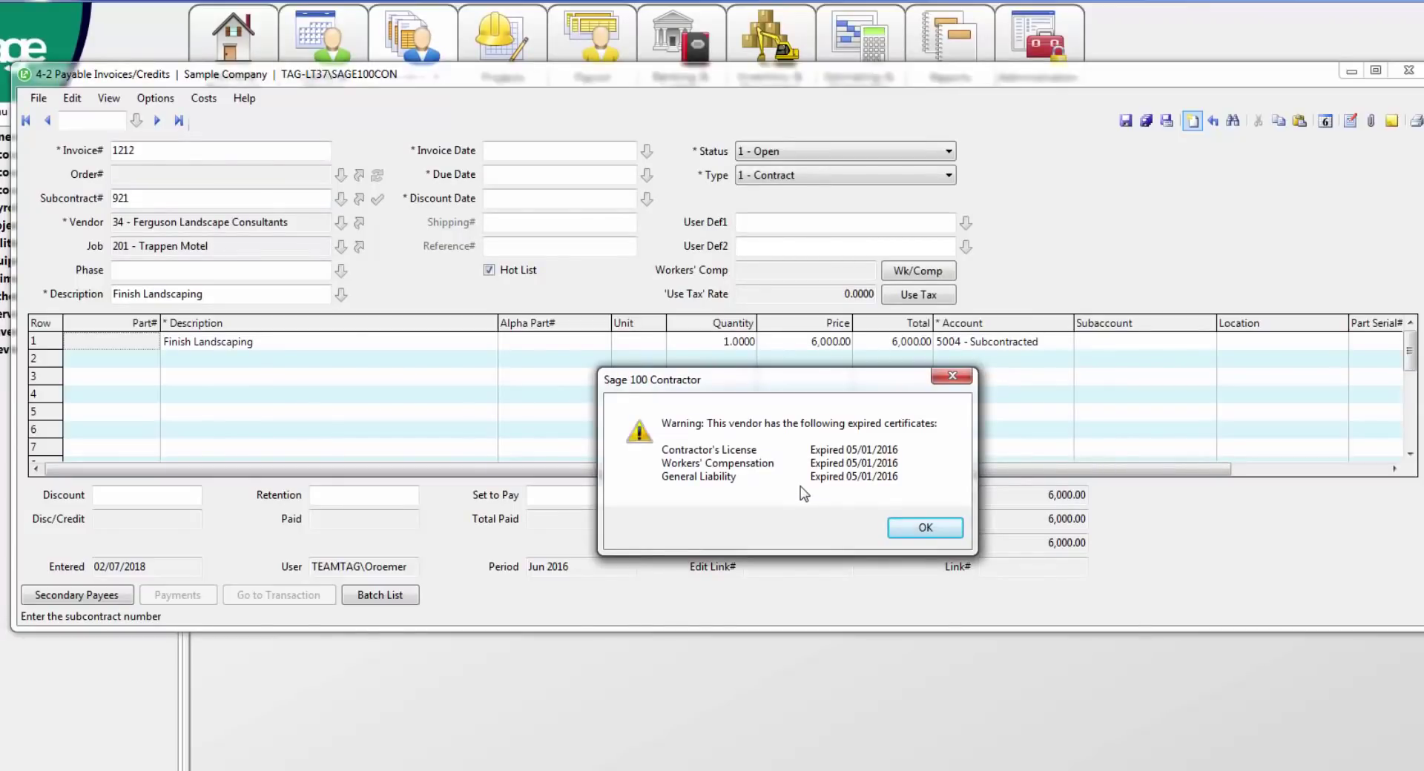
pyautogui.click(926, 527)
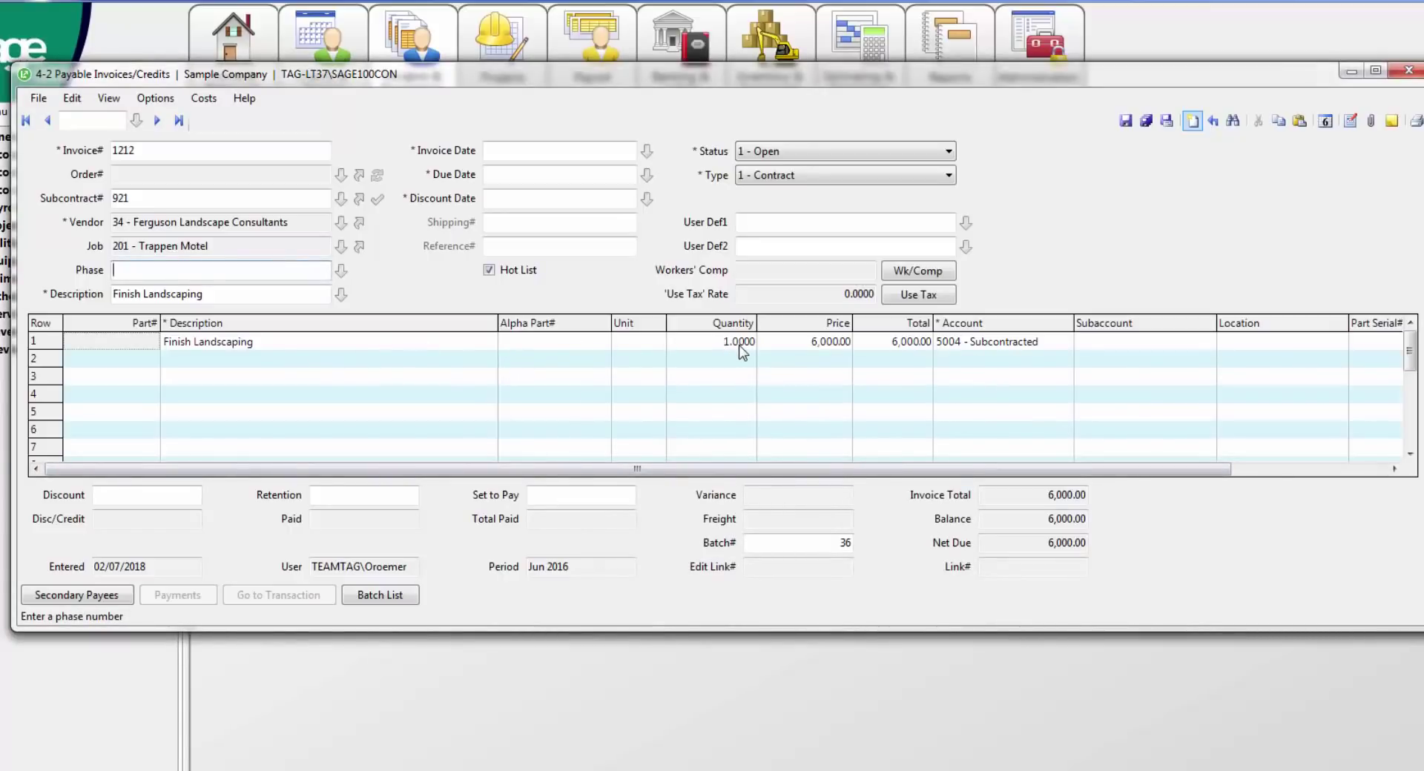
# Step: Set the line 1 price to 7,500.00 and adjust the invoice's posting period
pyautogui.click(790, 348)
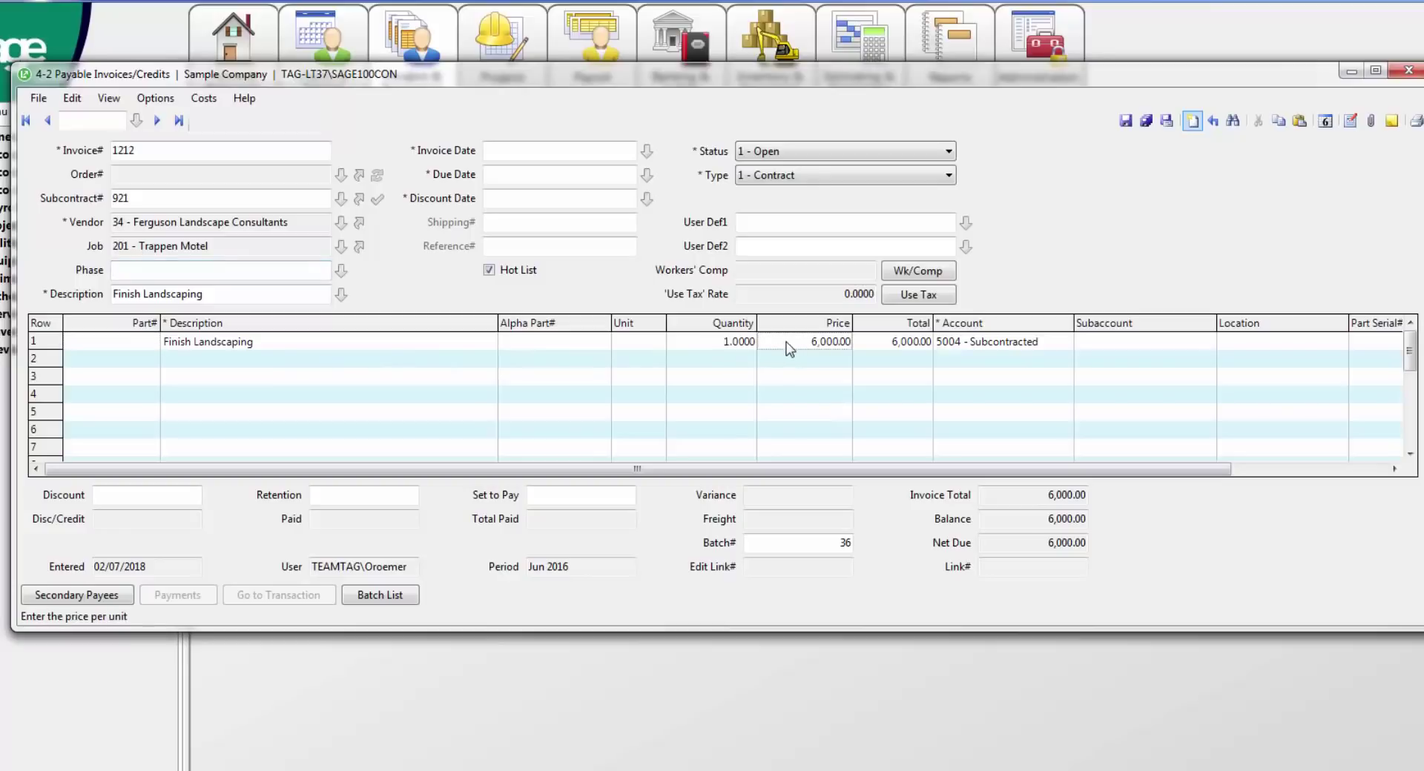
pyautogui.write('7500')
pyautogui.click(1326, 121)
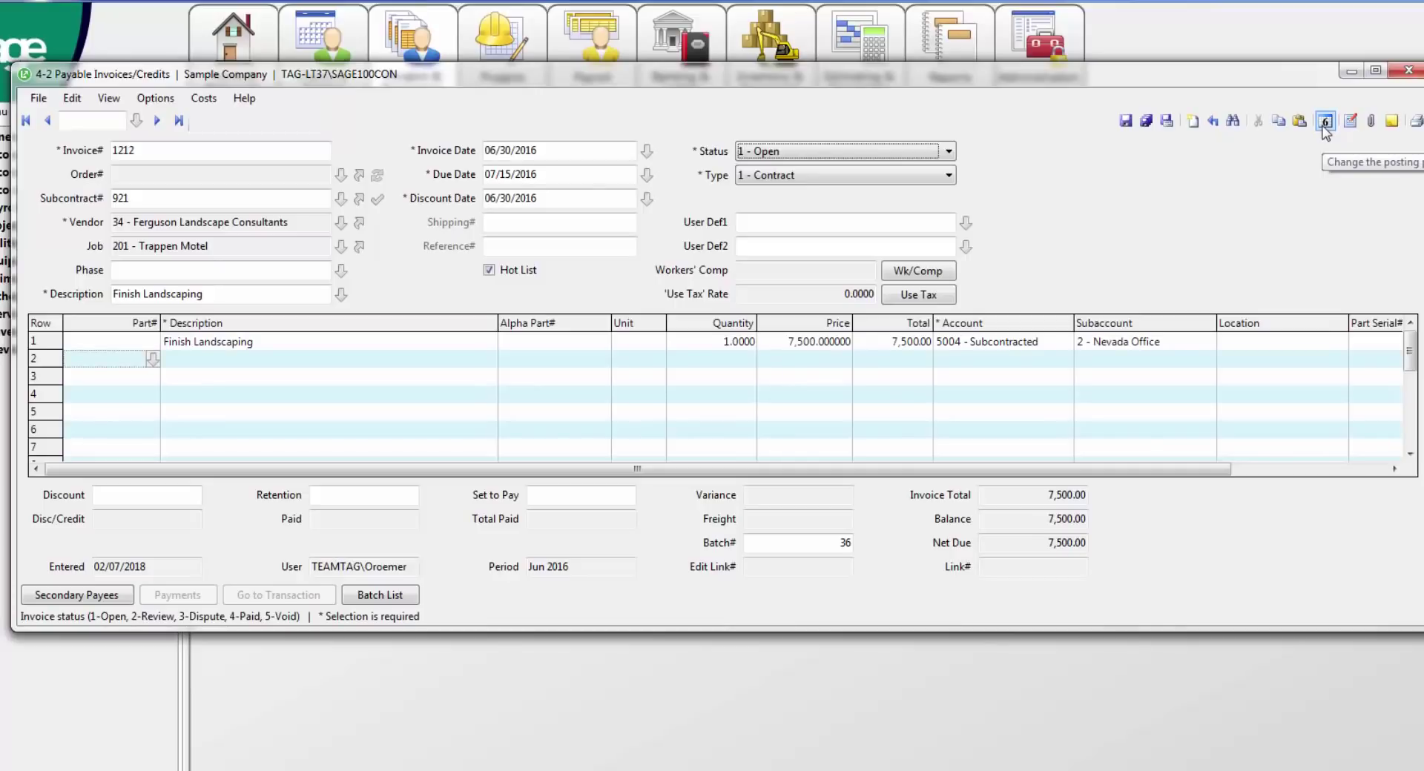
# Step: Save the payable invoice
pyautogui.click(1126, 121)
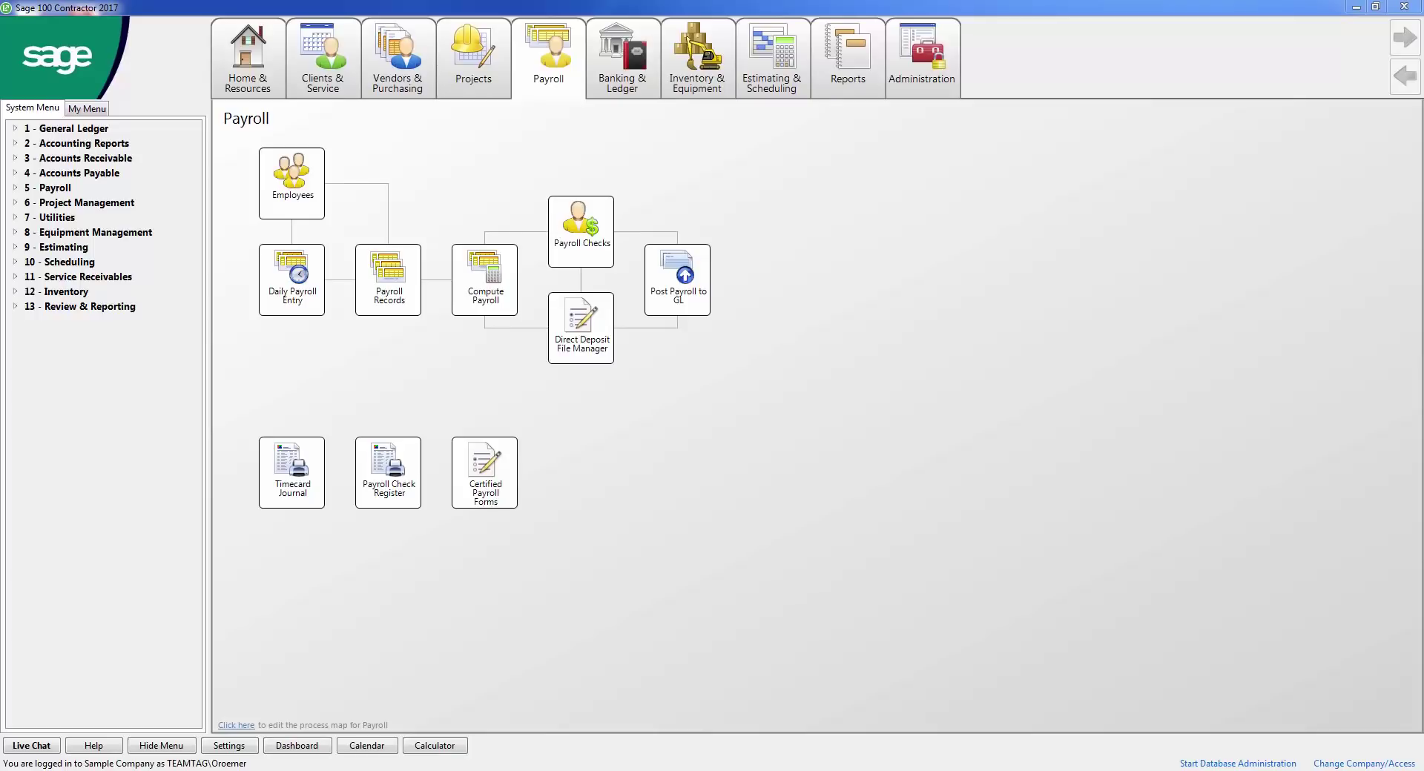
# Step: Expand 13 - Review & Reporting to list its eight reporting areas
pyautogui.click(80, 306)
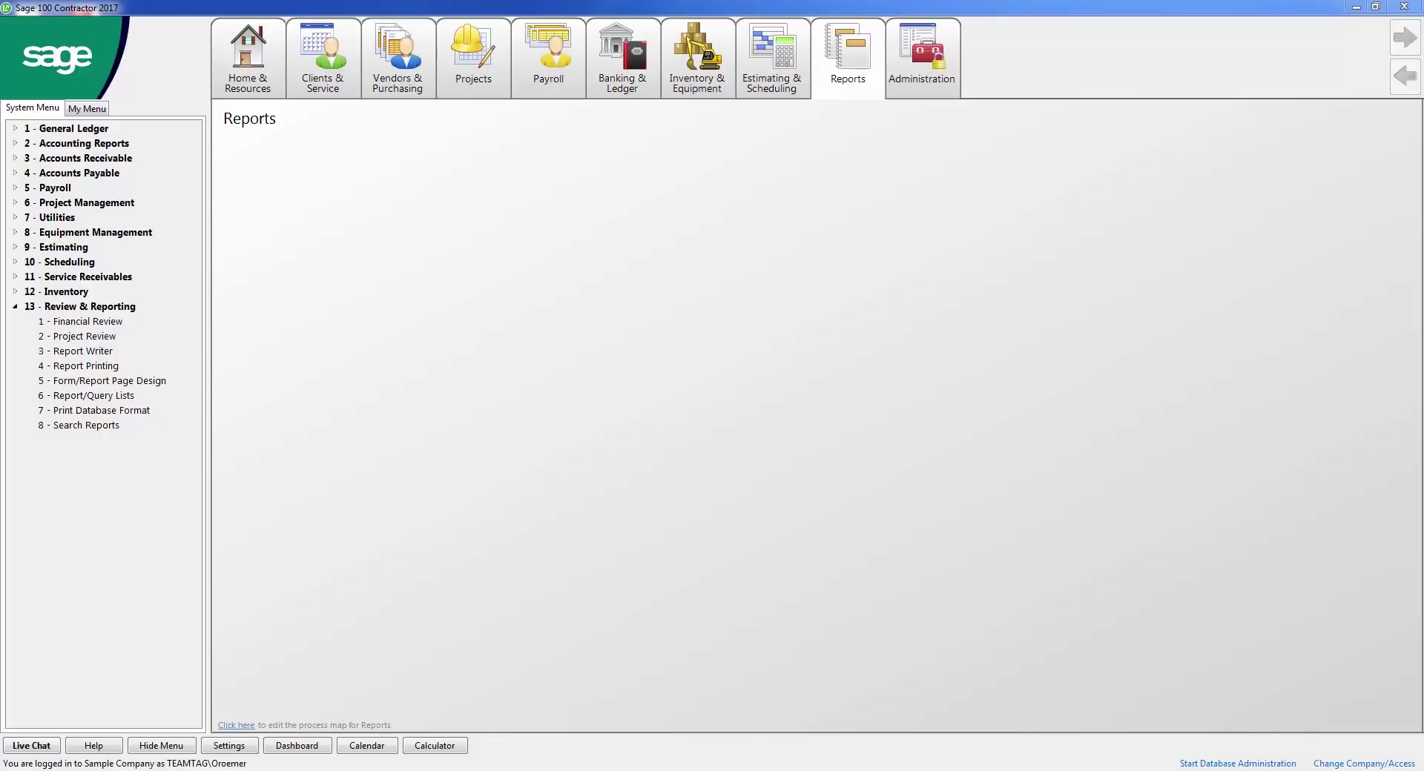
# Step: Switch back to the Projects process map
pyautogui.click(473, 59)
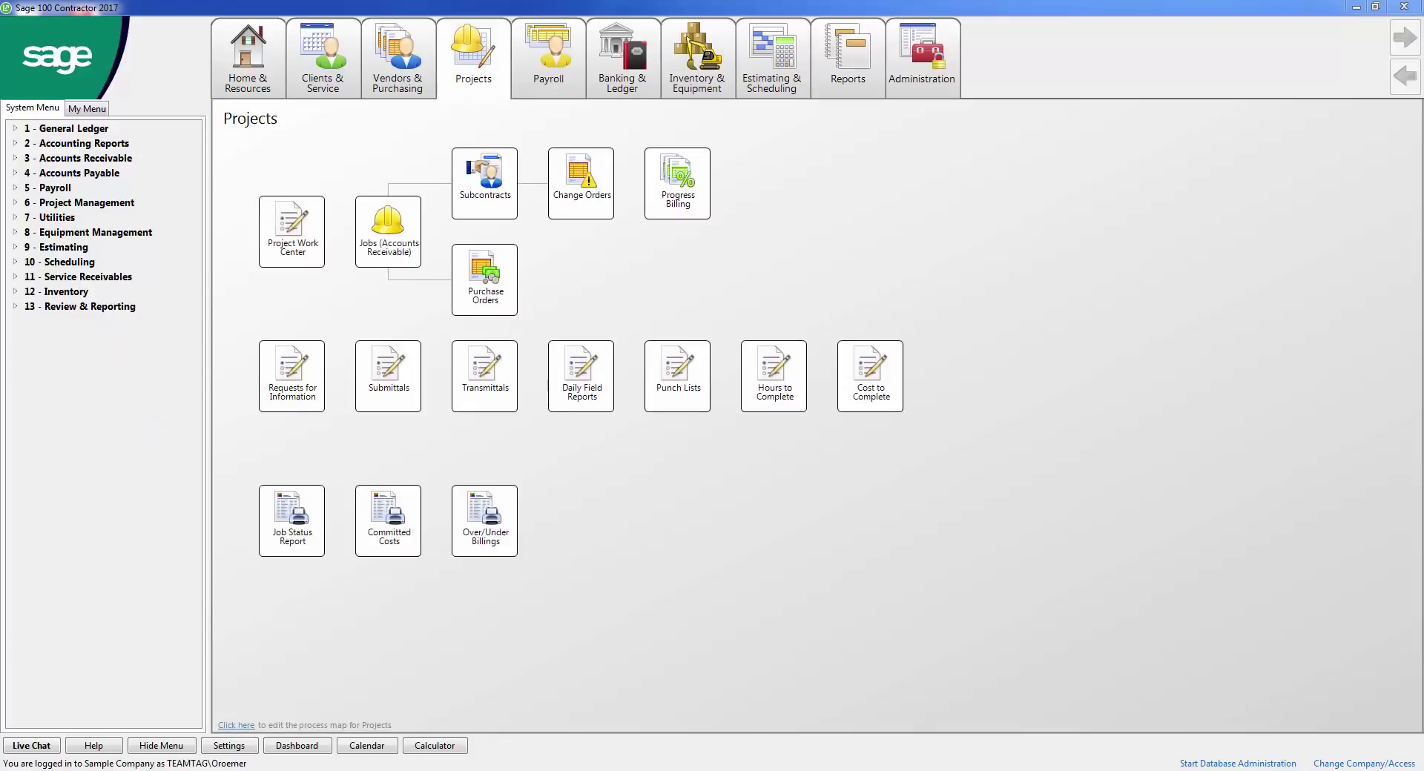